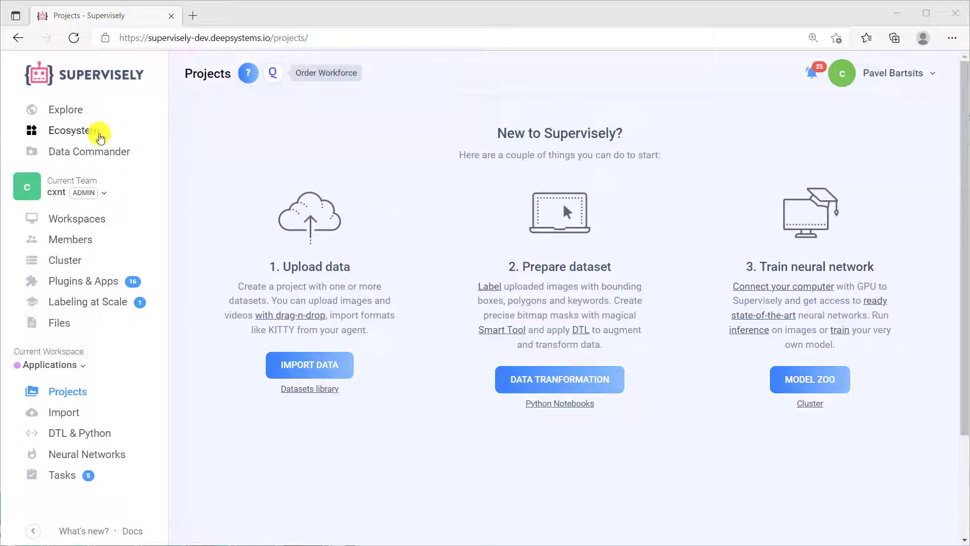
Step: Find Train MMSegmentation in the Ecosystem marketplace and add it to the team with Get
click(88, 134)
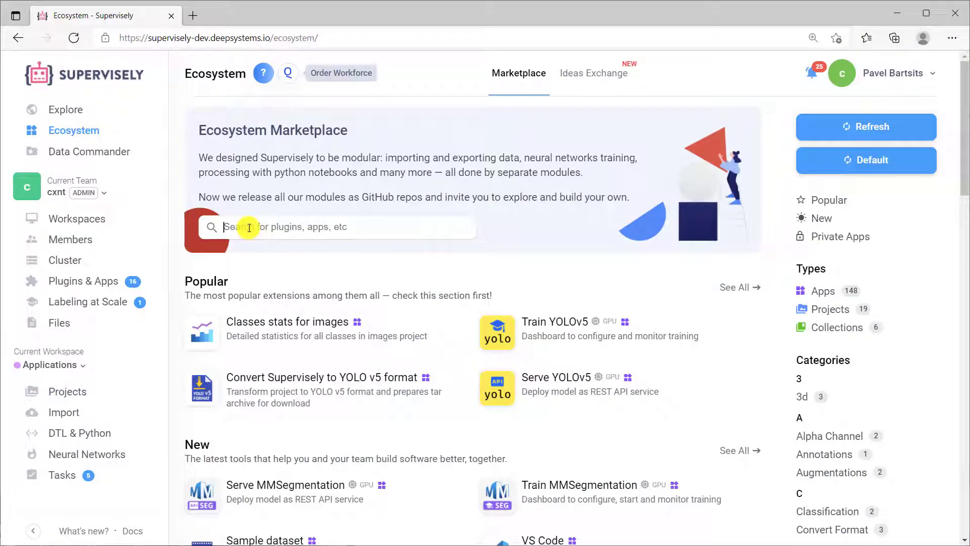
text(train mmse)
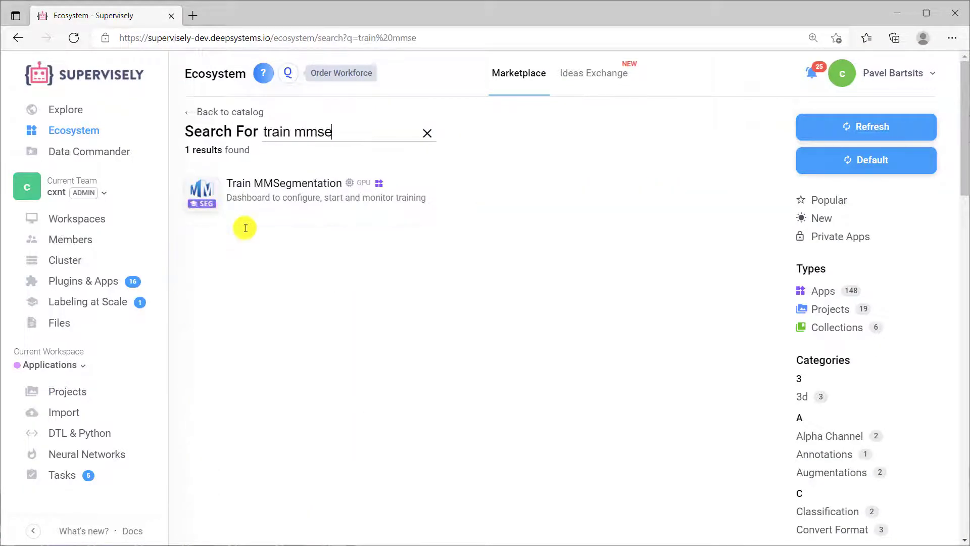
click(301, 191)
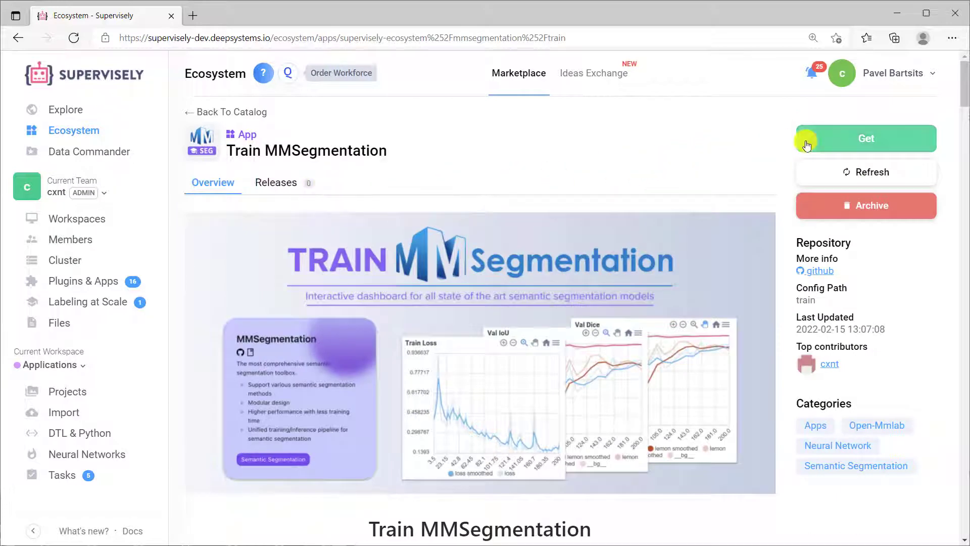
click(807, 145)
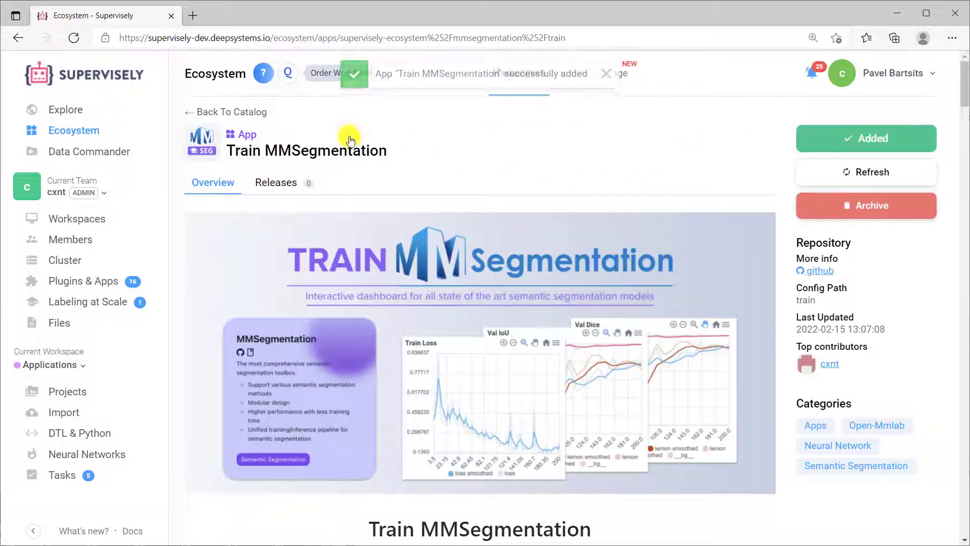
Step: Filter the catalog to sample projects and import Lemons (Annotated) into the workspace
click(88, 134)
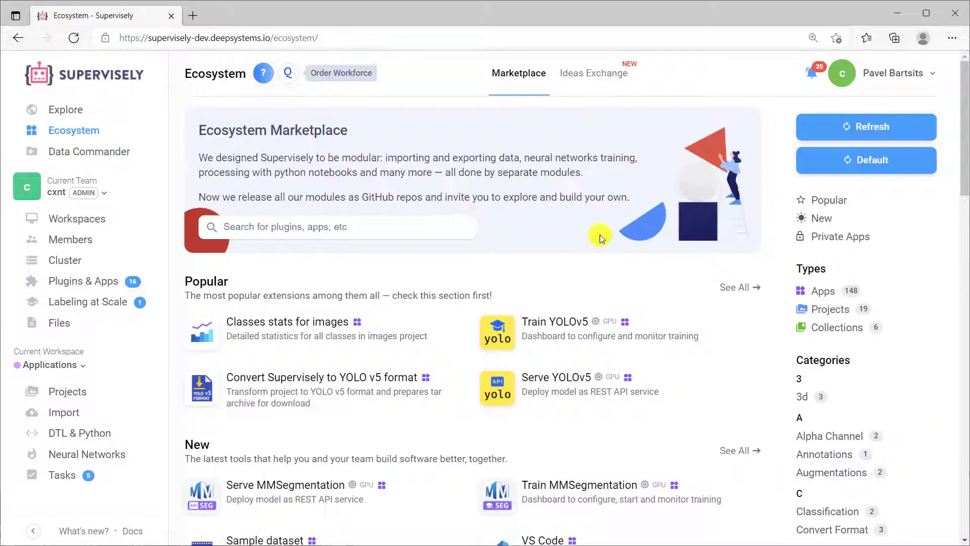
click(808, 308)
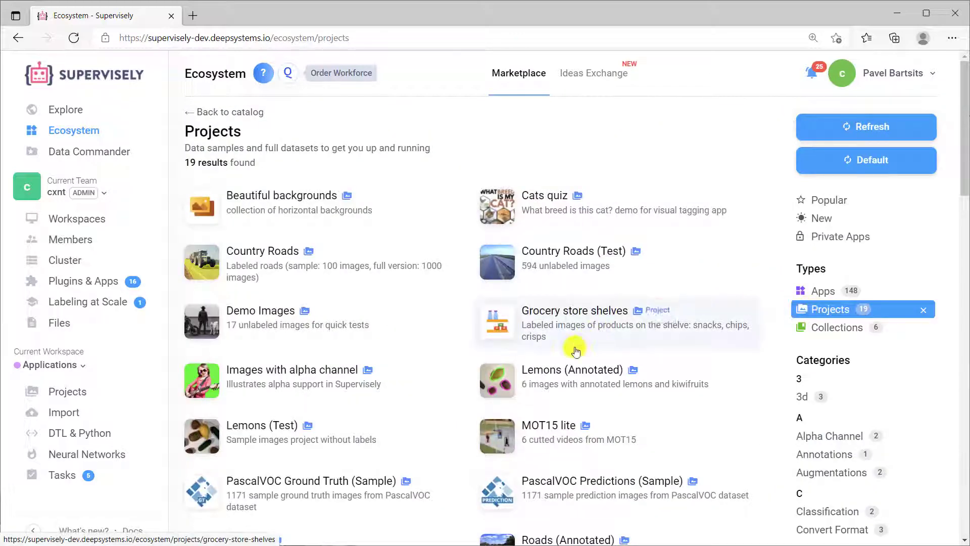
click(550, 370)
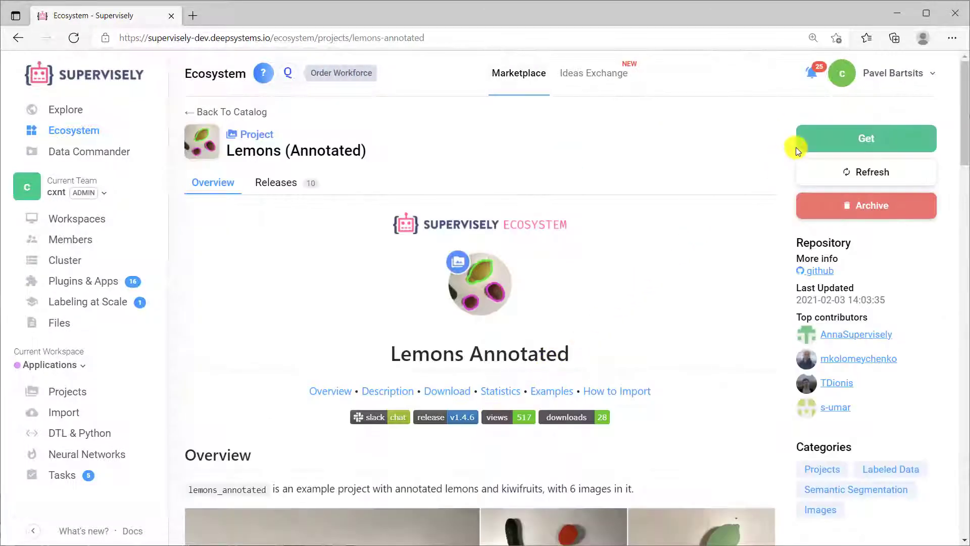
click(812, 137)
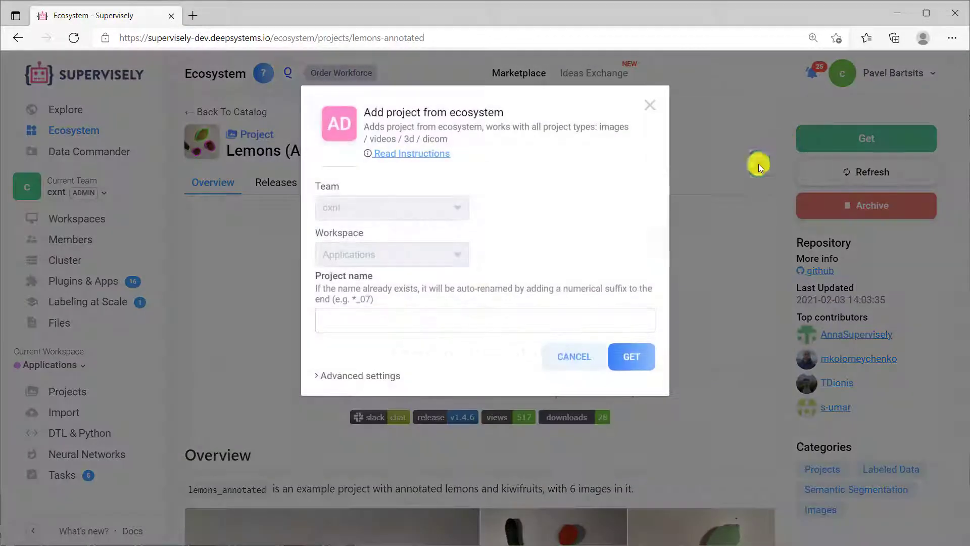
click(628, 361)
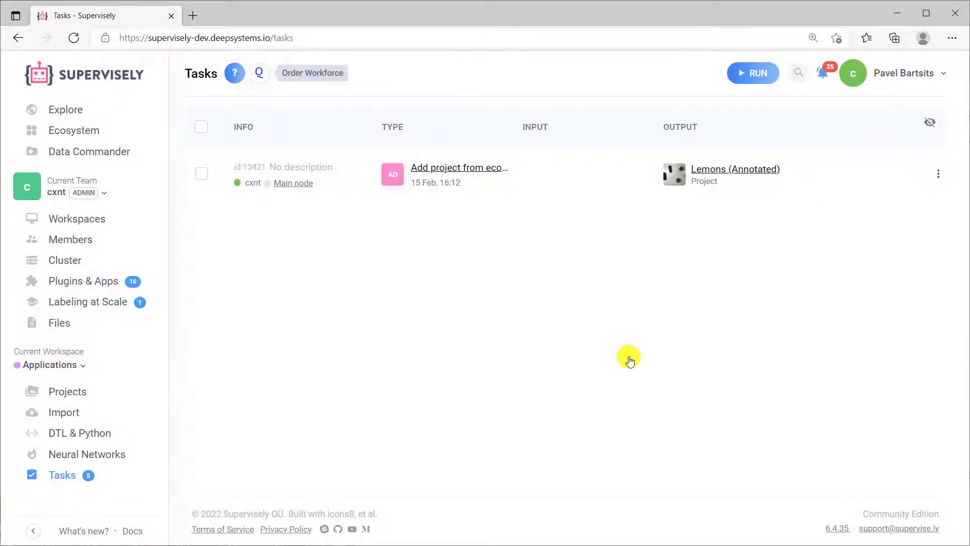
Step: Step through dataset ds1's annotated images in the labeling tool, then close it
click(717, 172)
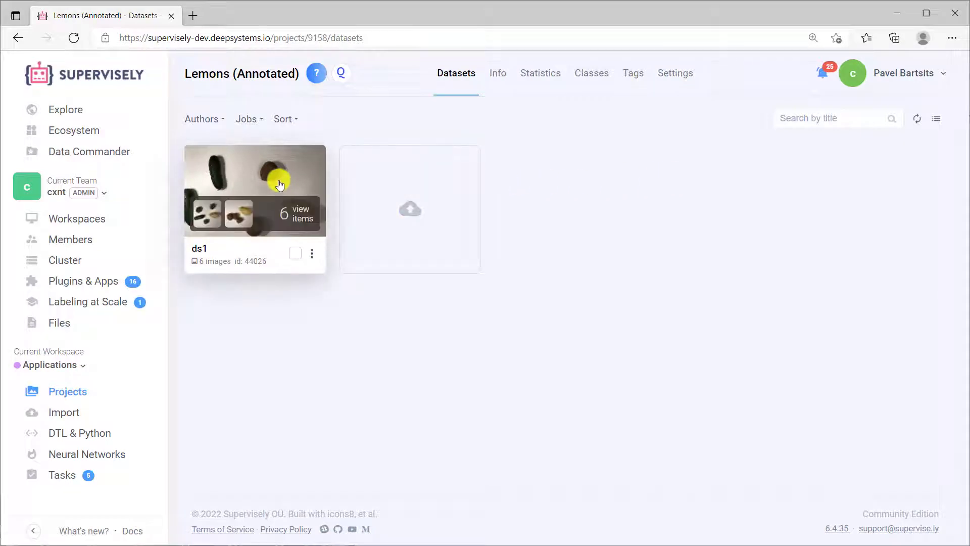
click(280, 167)
click(544, 73)
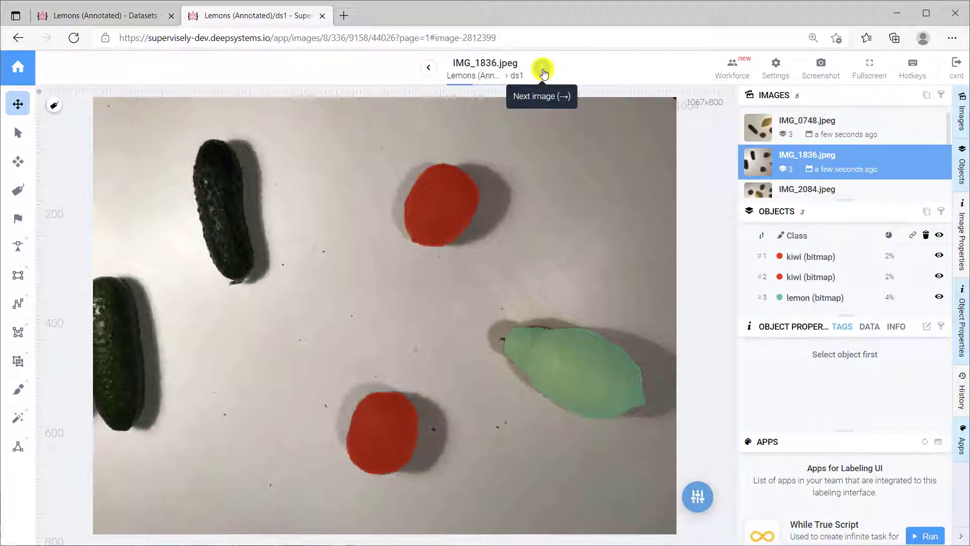
click(543, 73)
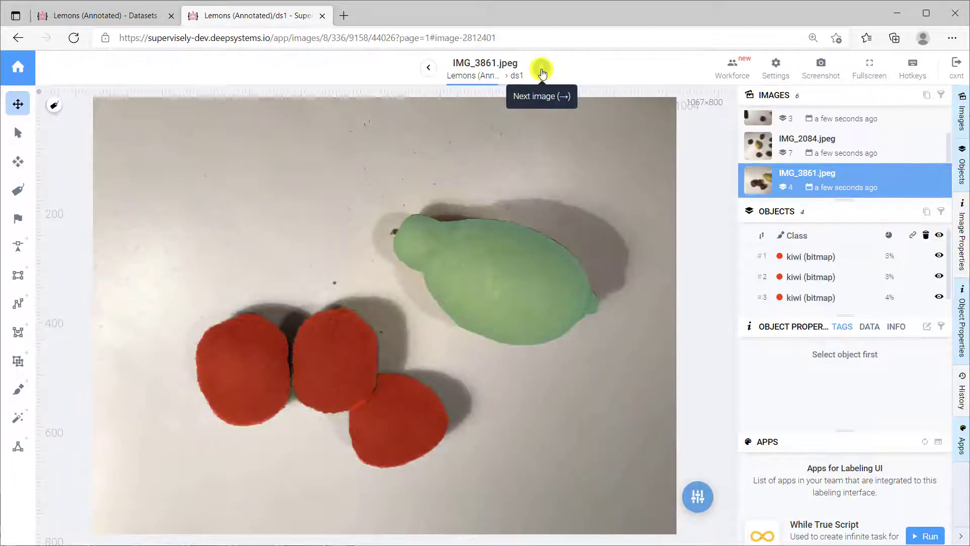
click(541, 74)
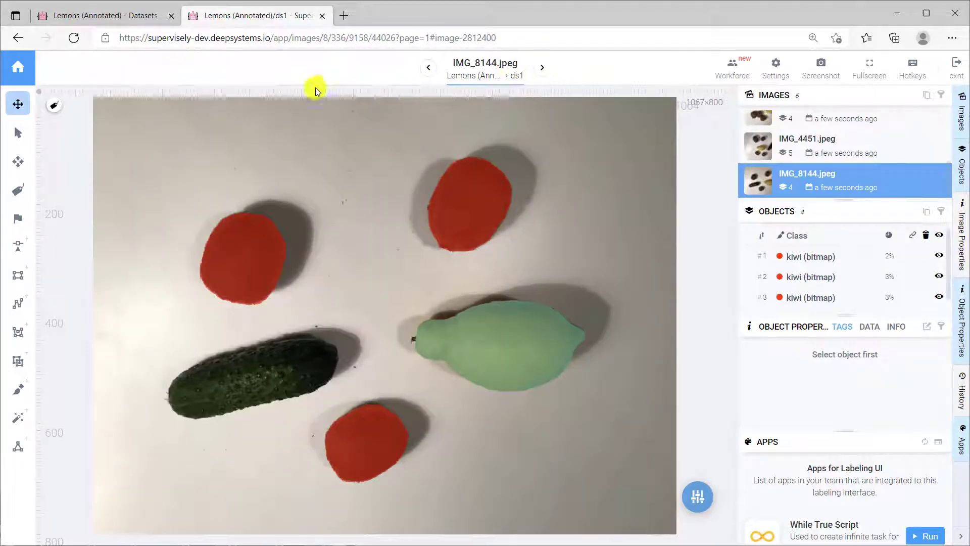
click(321, 15)
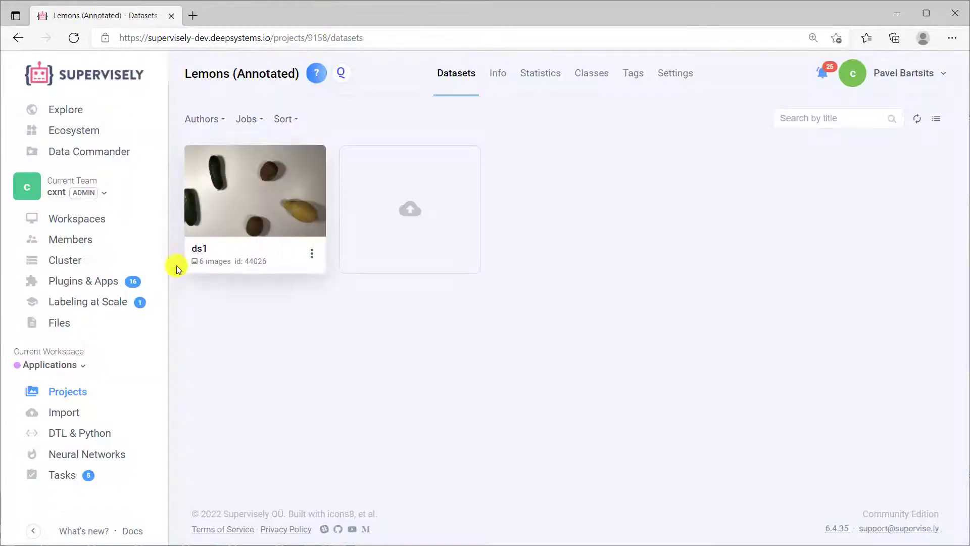
Step: Run Train MMSegmentation from the Lemons project's Neural Networks menu and open its session
click(79, 393)
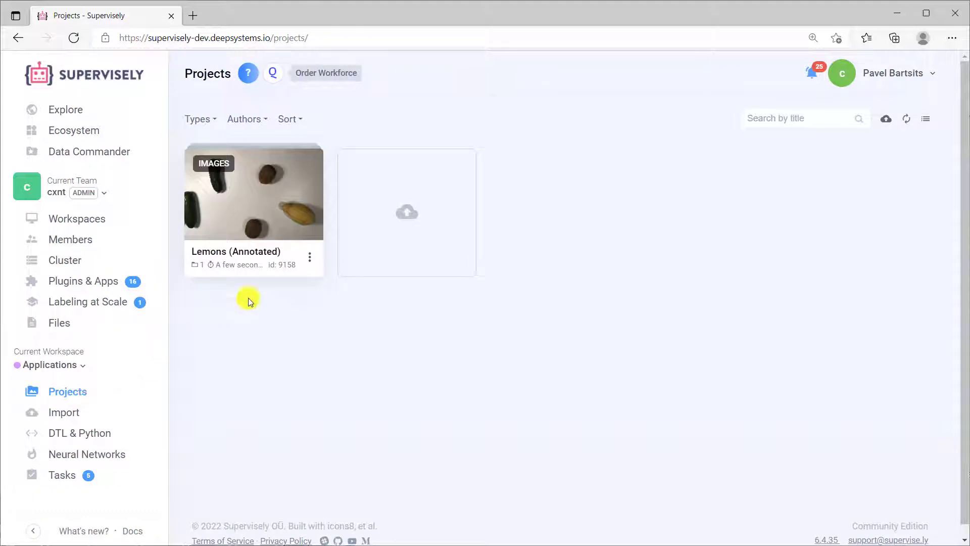
click(308, 256)
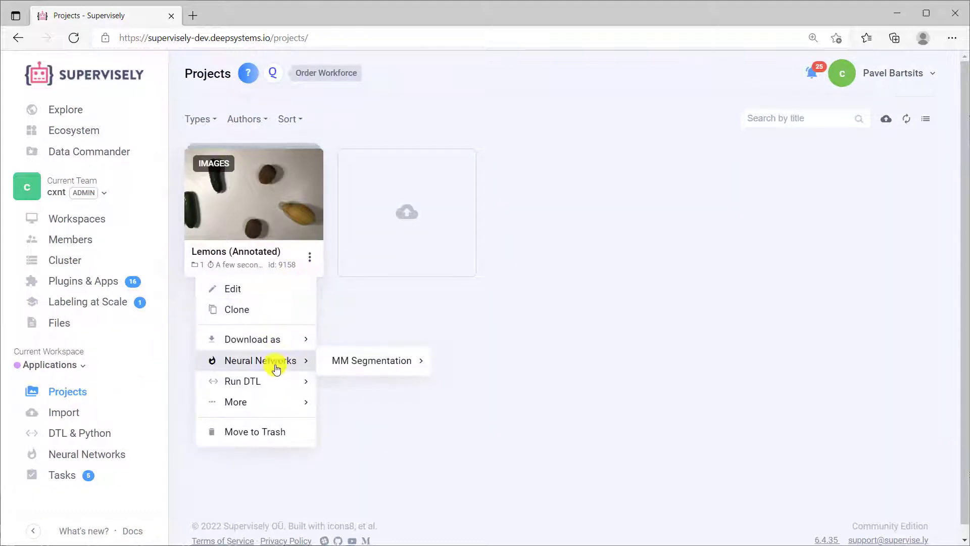
mouse_move(372, 361)
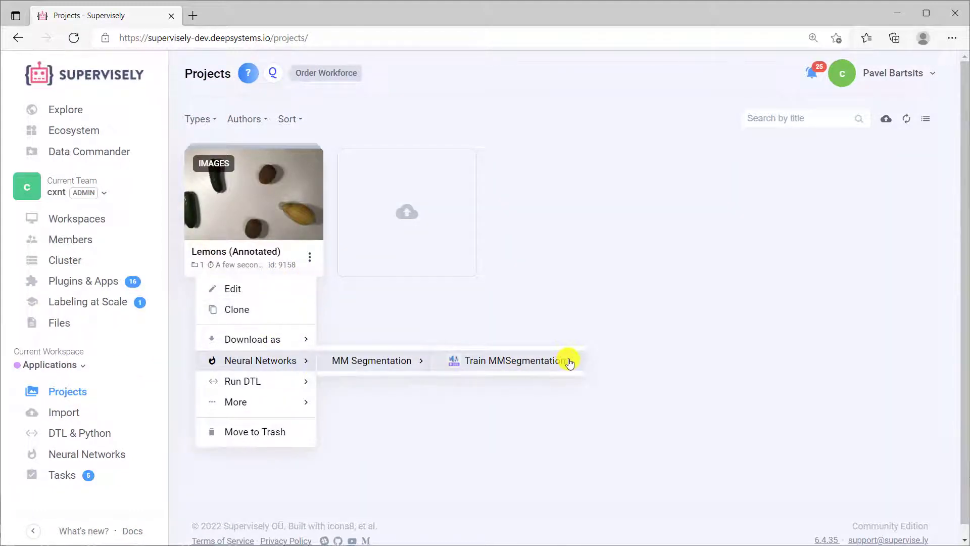
click(570, 364)
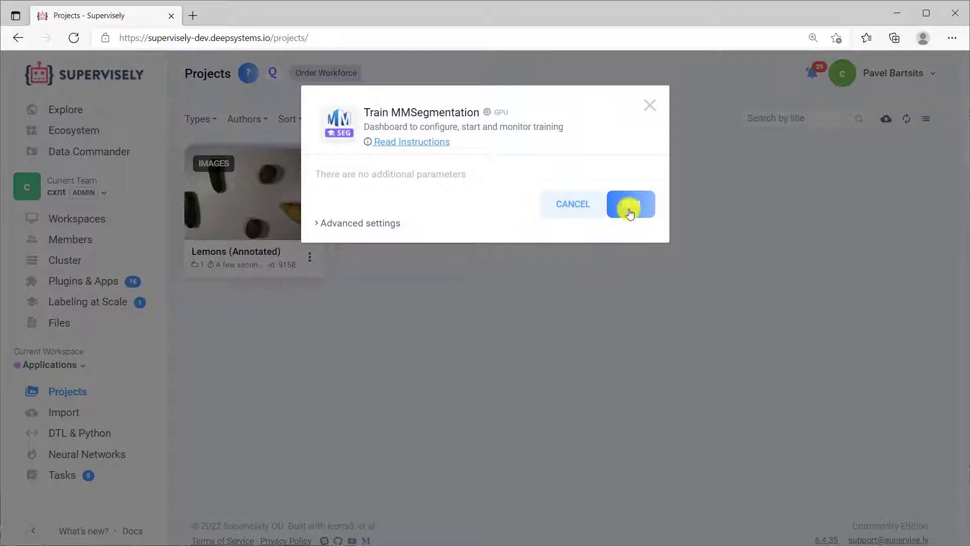
click(628, 207)
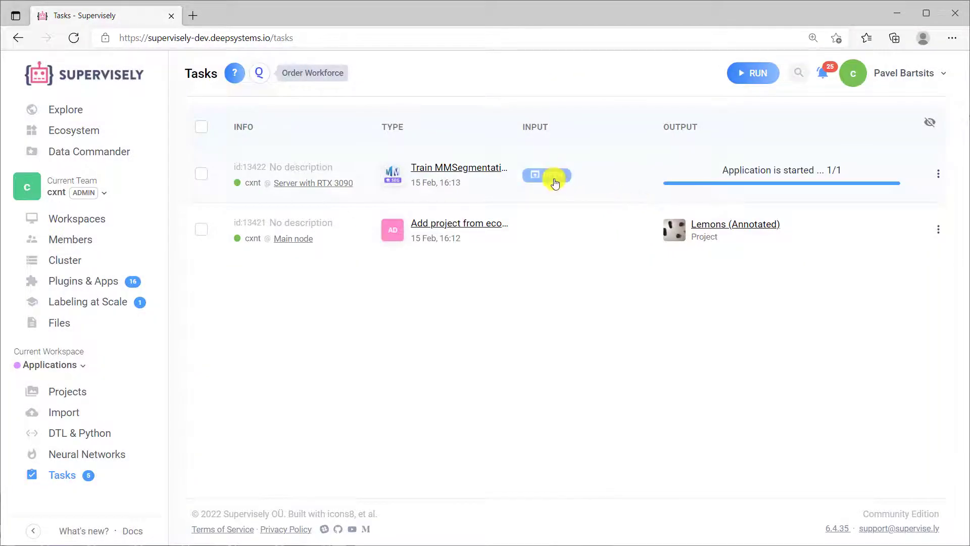
click(554, 178)
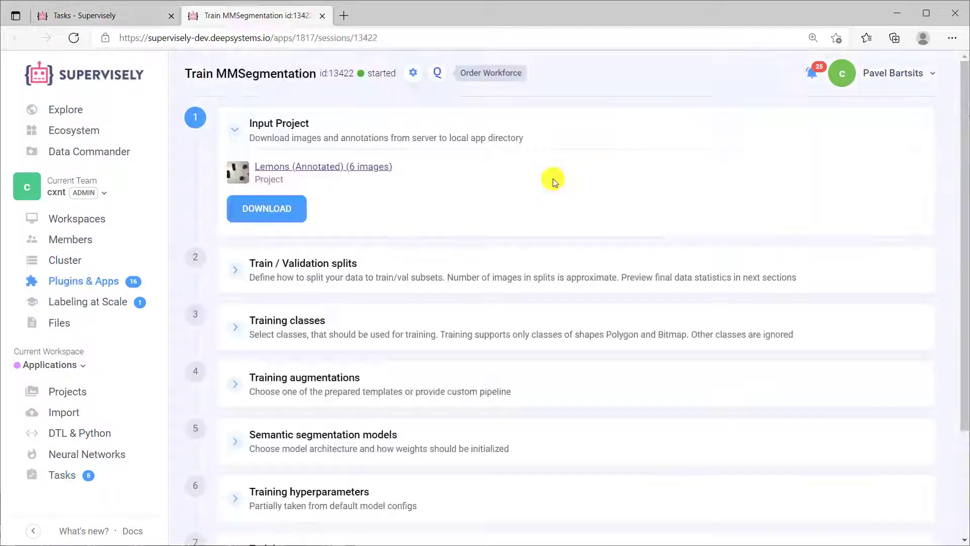
Step: Download the project, use ds1 for train and validation splits, and select kiwi and lemon
click(283, 212)
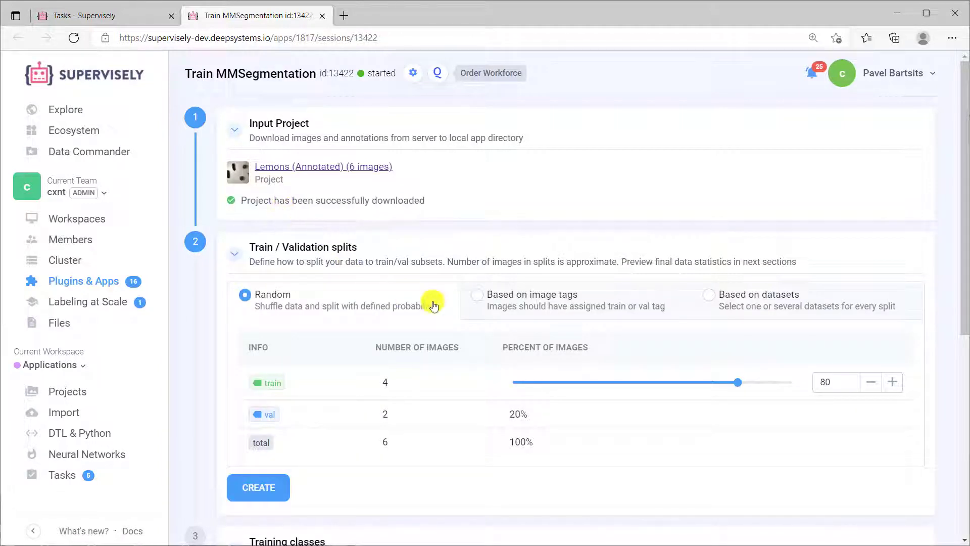
click(734, 304)
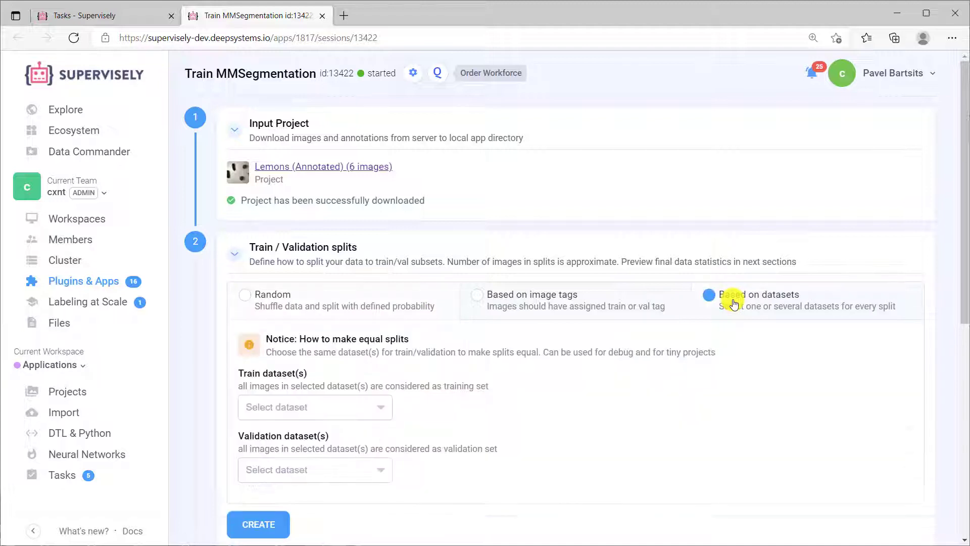
scroll(833, 299, down, 1)
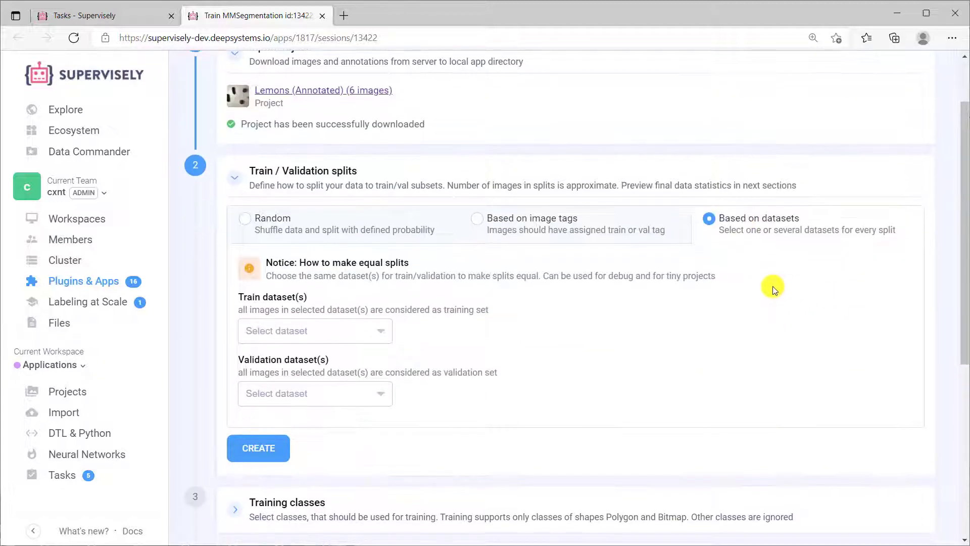
scroll(771, 285, down, 1)
click(357, 262)
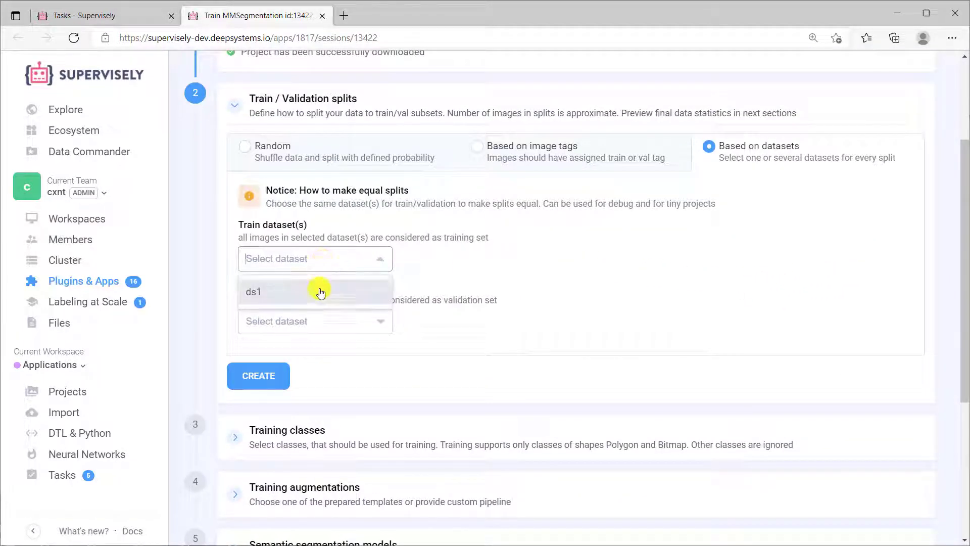
click(322, 325)
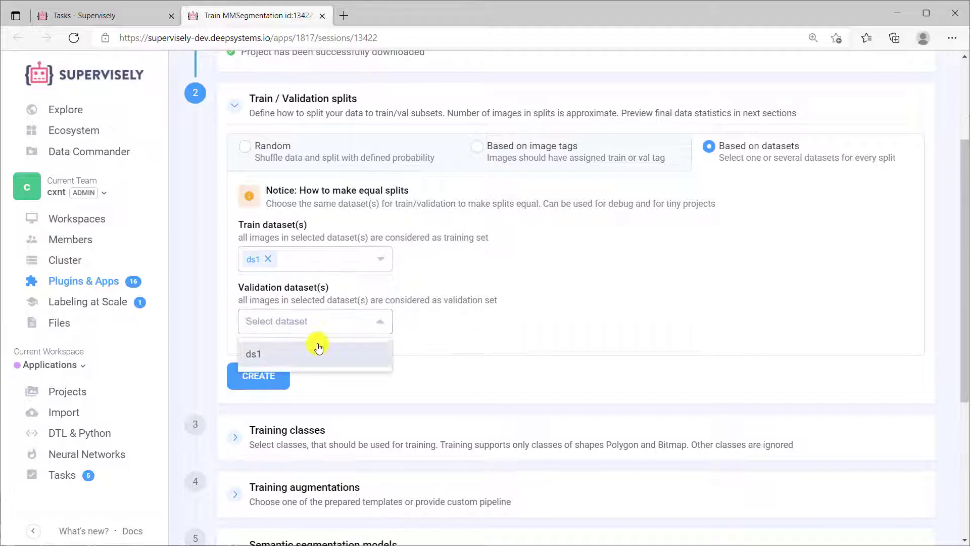
click(325, 348)
click(437, 337)
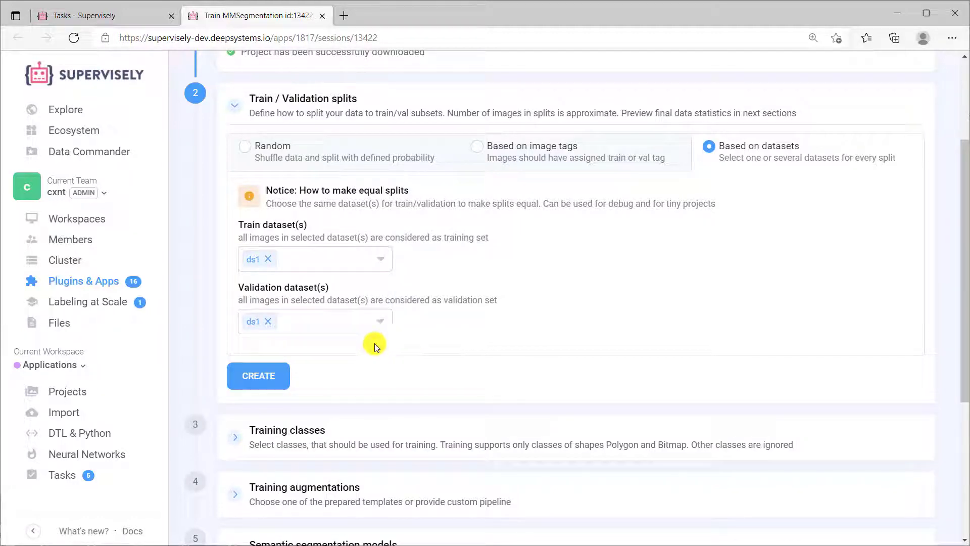
click(269, 374)
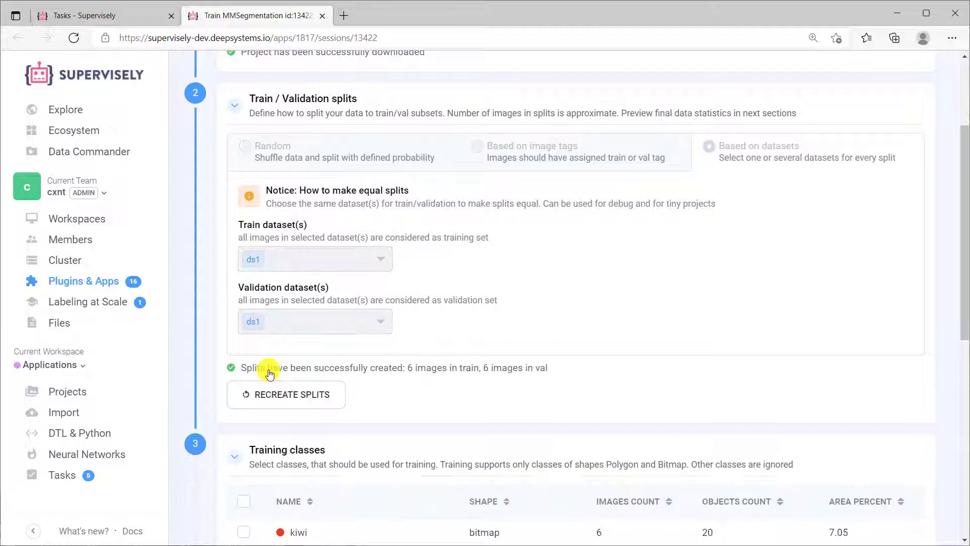
scroll(352, 372, down, 3)
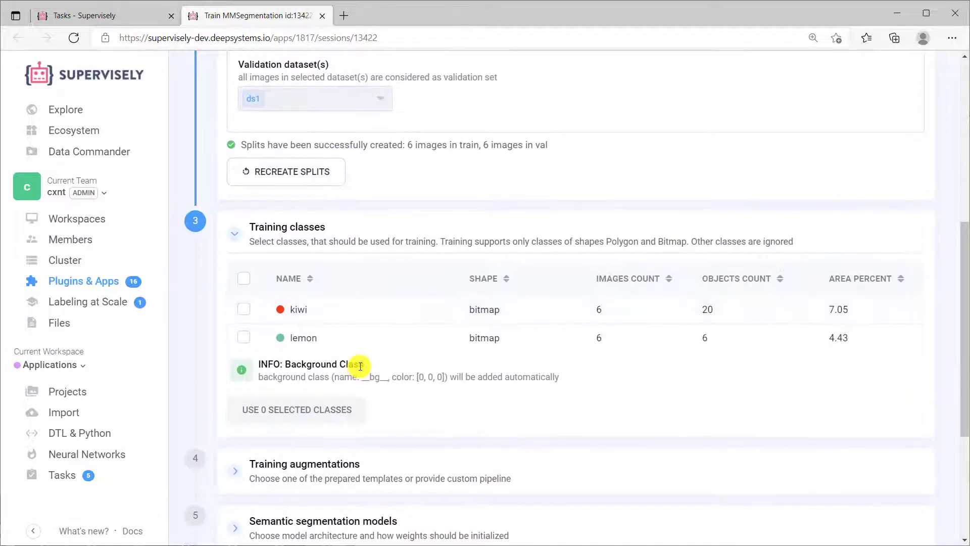
click(243, 278)
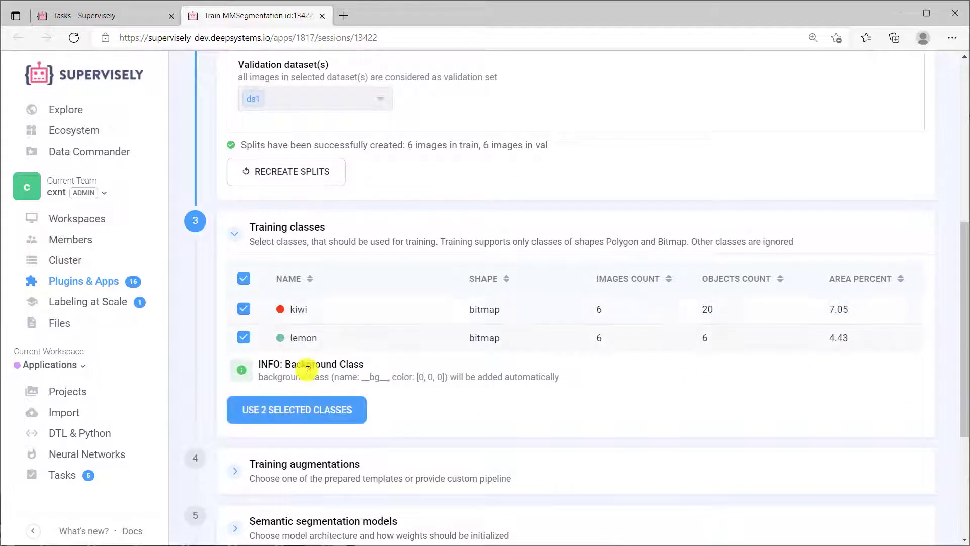
click(354, 411)
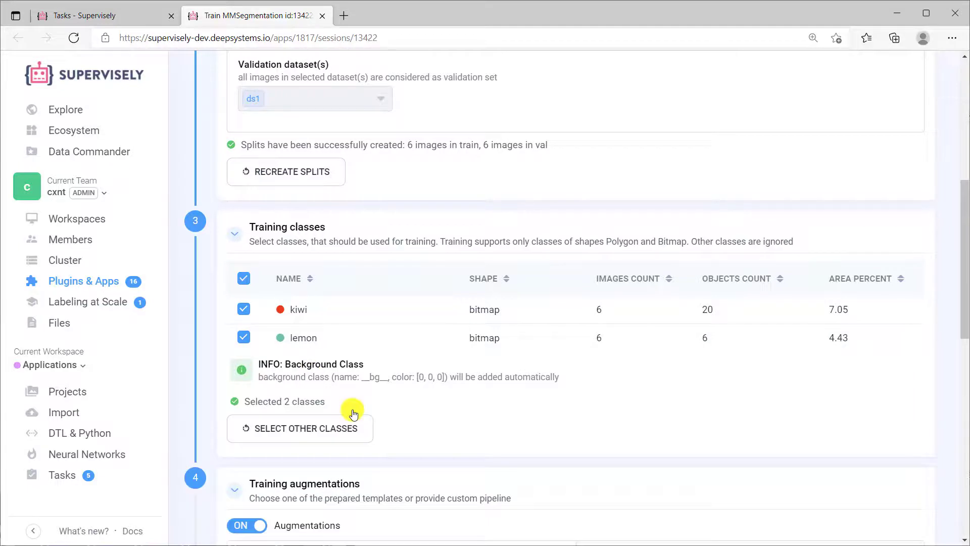
scroll(353, 409, down, 2)
scroll(341, 386, down, 2)
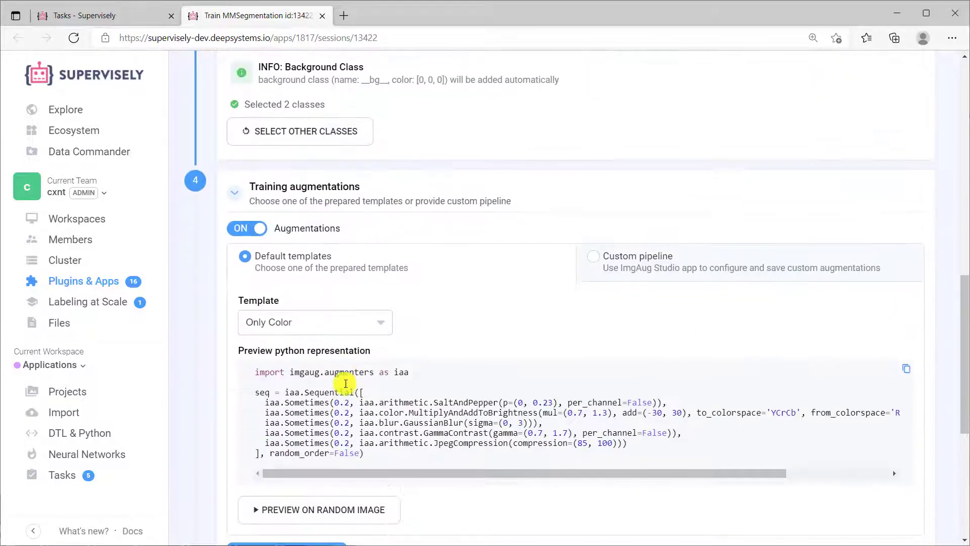
scroll(347, 371, down, 1)
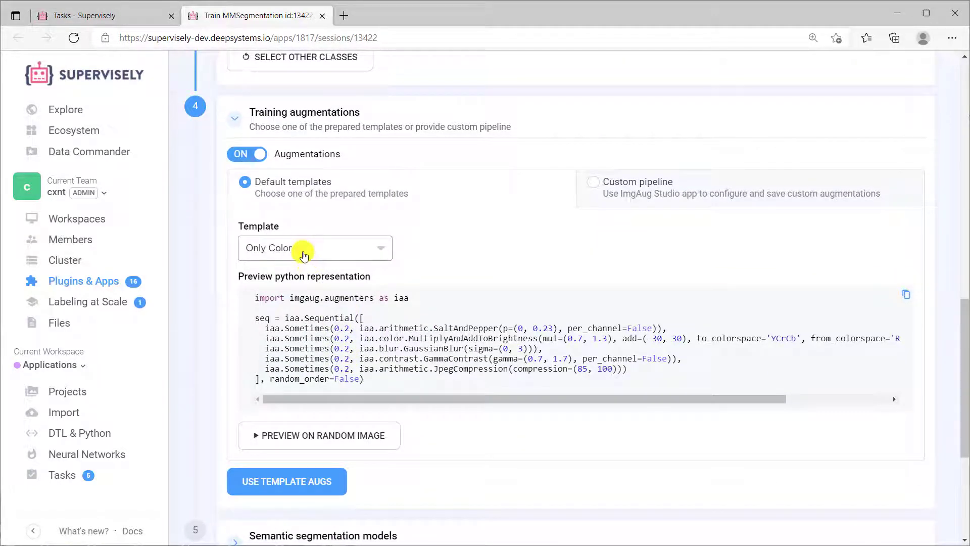
Step: Choose the Heavy + flipUD augmentation template and preview it on seven random images
click(304, 256)
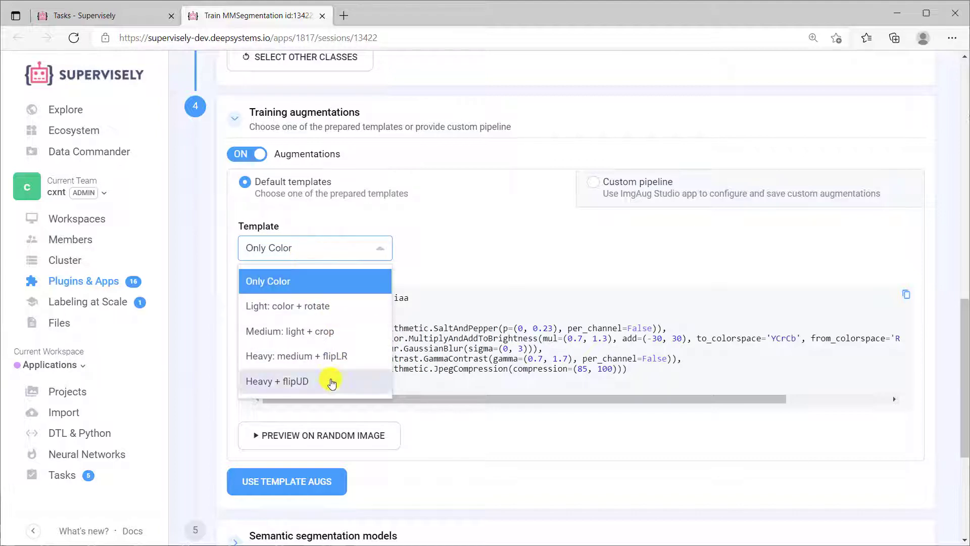
click(331, 383)
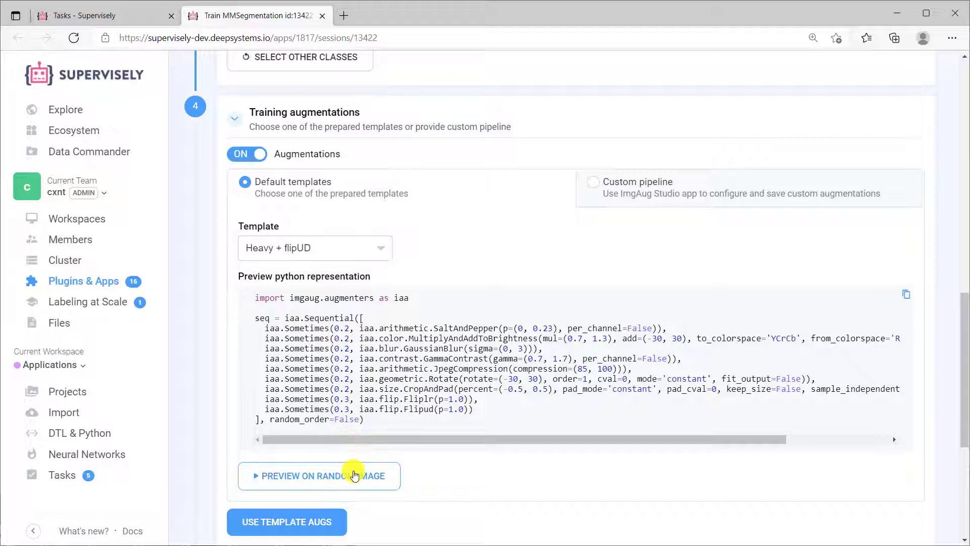
click(354, 476)
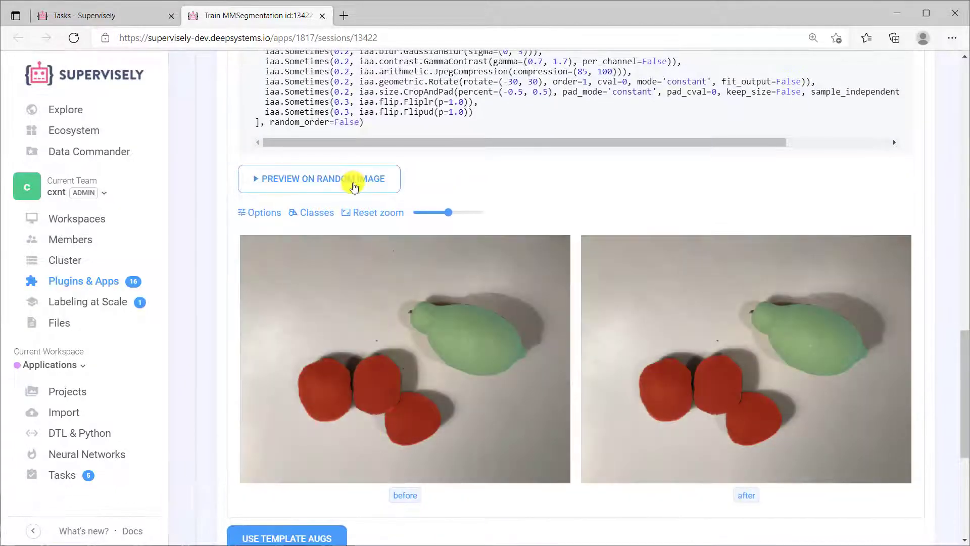
click(354, 187)
click(355, 187)
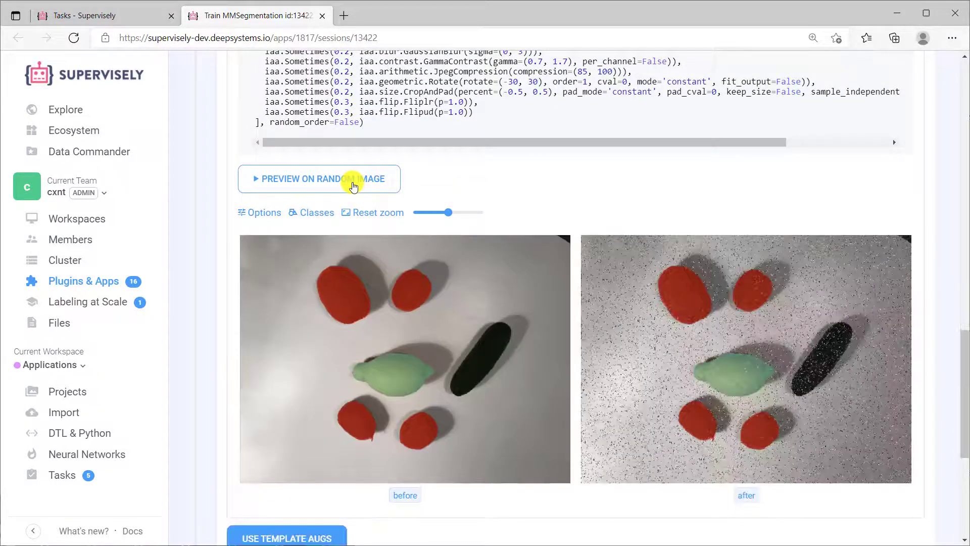
click(354, 187)
click(354, 187)
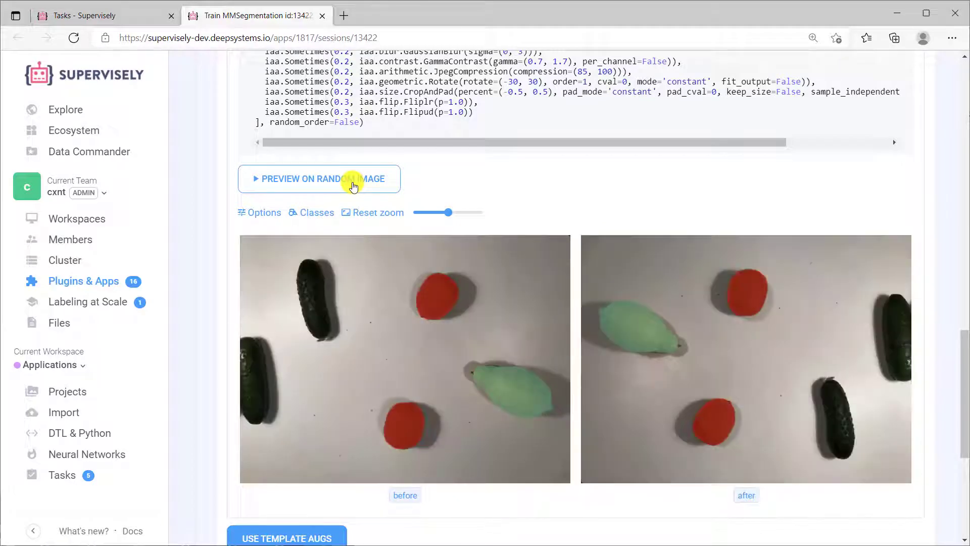
click(354, 187)
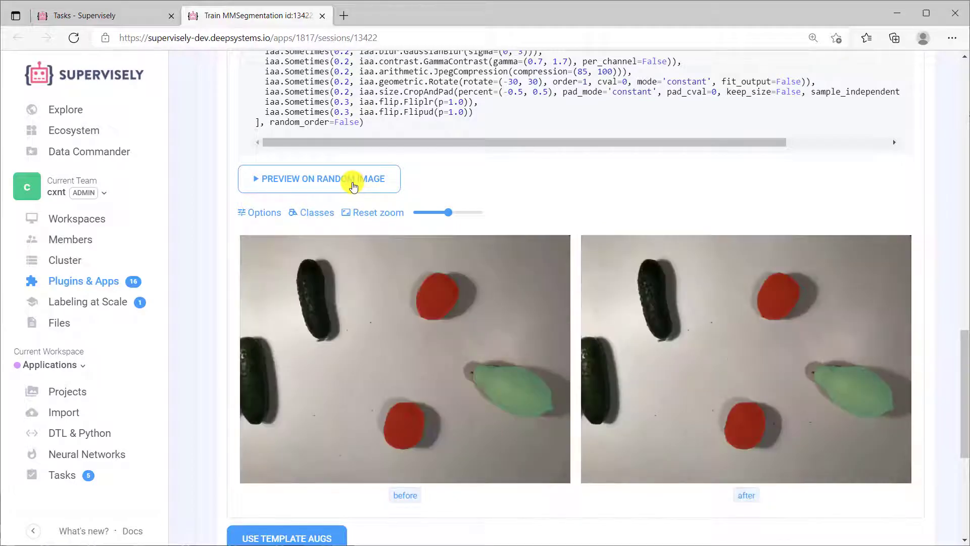
click(352, 187)
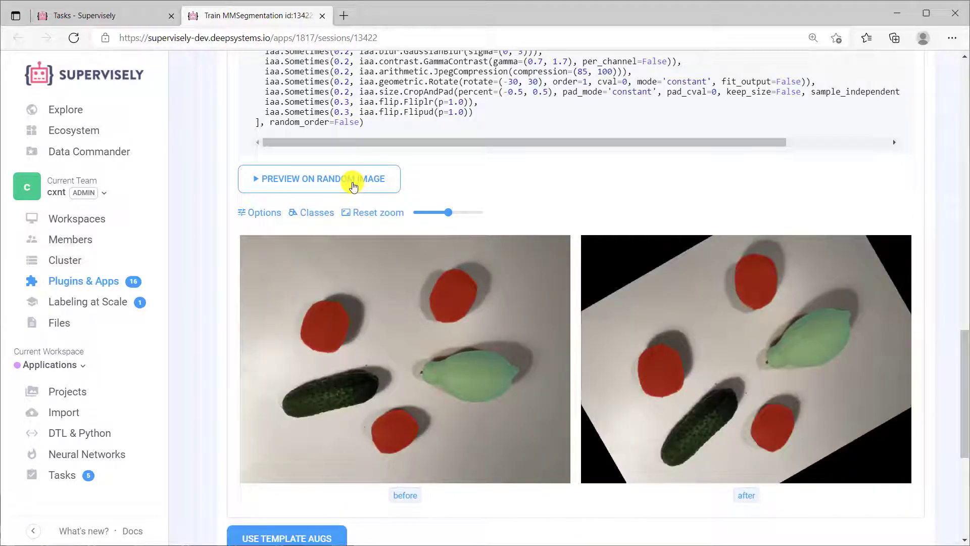
scroll(353, 187, down, 3)
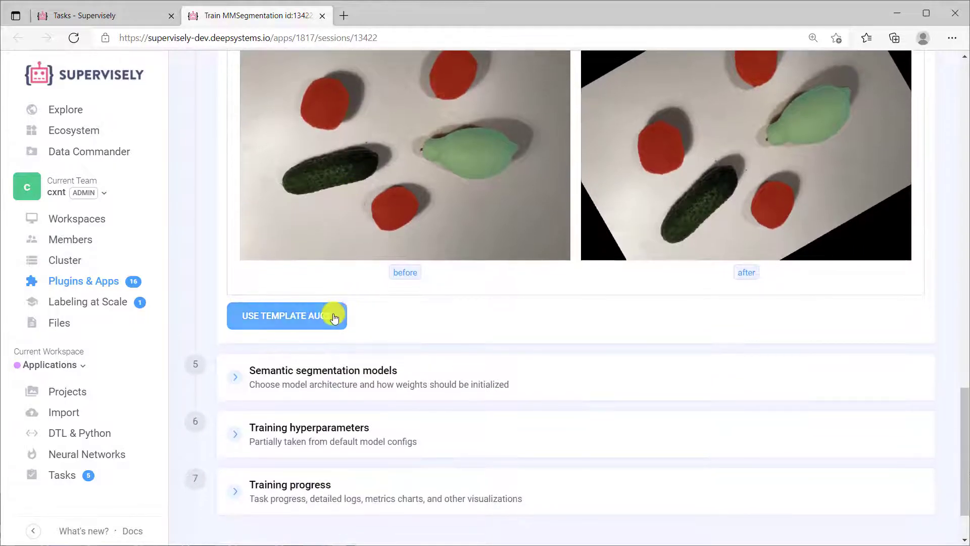
Step: Apply the template augmentations and select the SegFormer MIT-B1 ADE20K checkpoint
click(335, 318)
scroll(415, 310, down, 2)
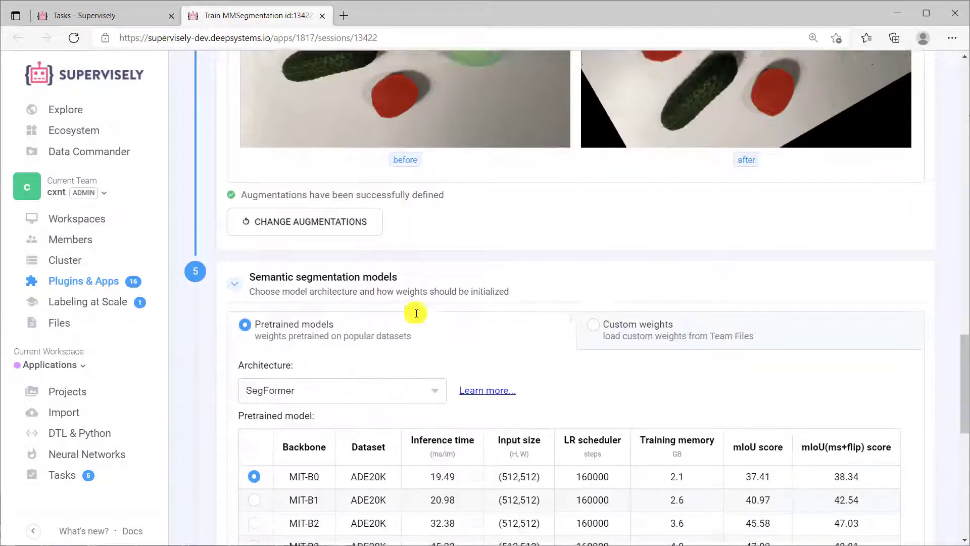
scroll(416, 307, down, 1)
scroll(416, 299, down, 1)
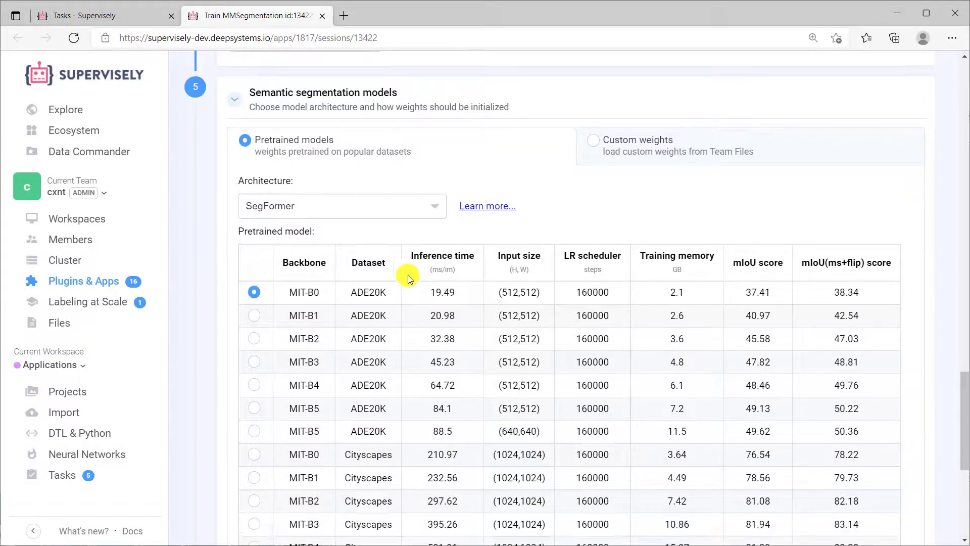
click(326, 209)
scroll(348, 296, down, 2)
scroll(350, 307, down, 2)
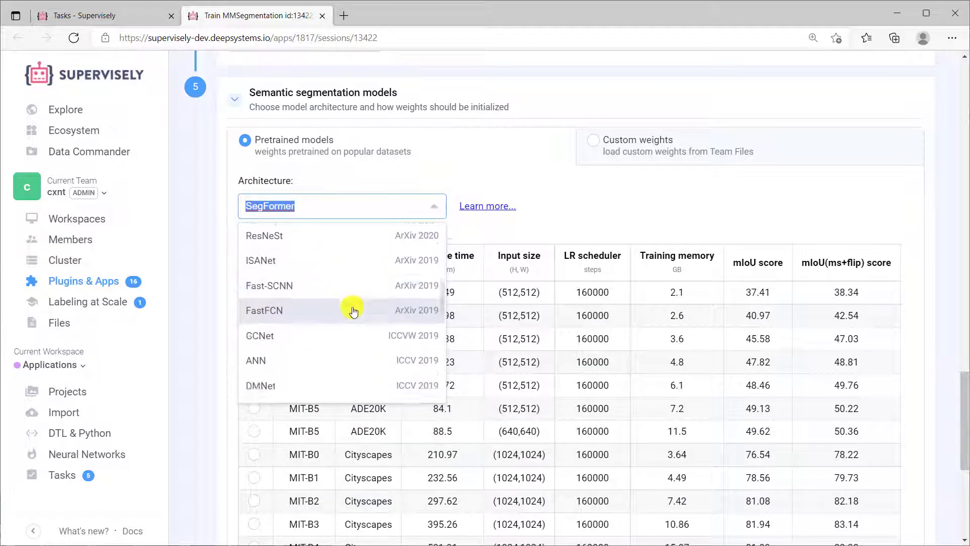
scroll(444, 310, down, 2)
scroll(446, 341, down, 2)
scroll(445, 375, down, 2)
scroll(445, 377, up, 5)
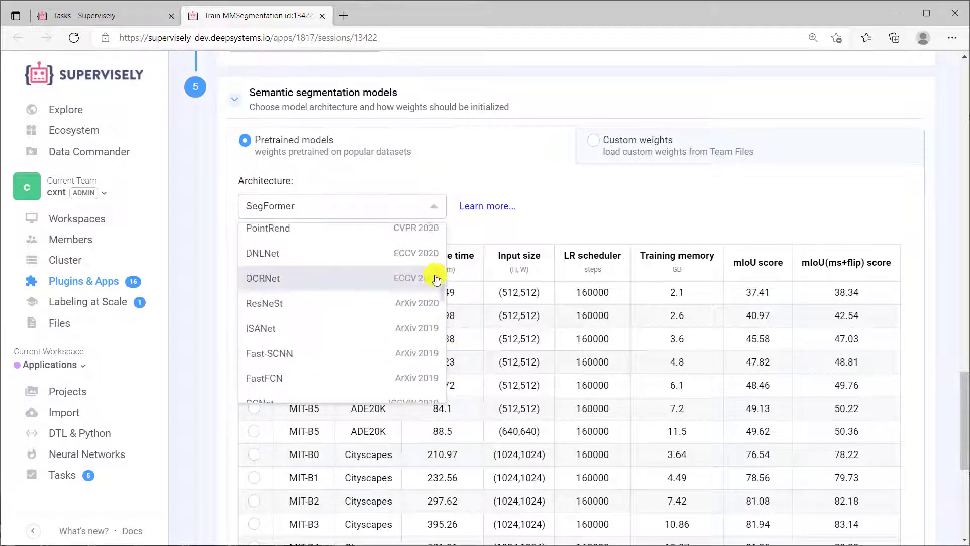
scroll(433, 275, up, 4)
click(322, 230)
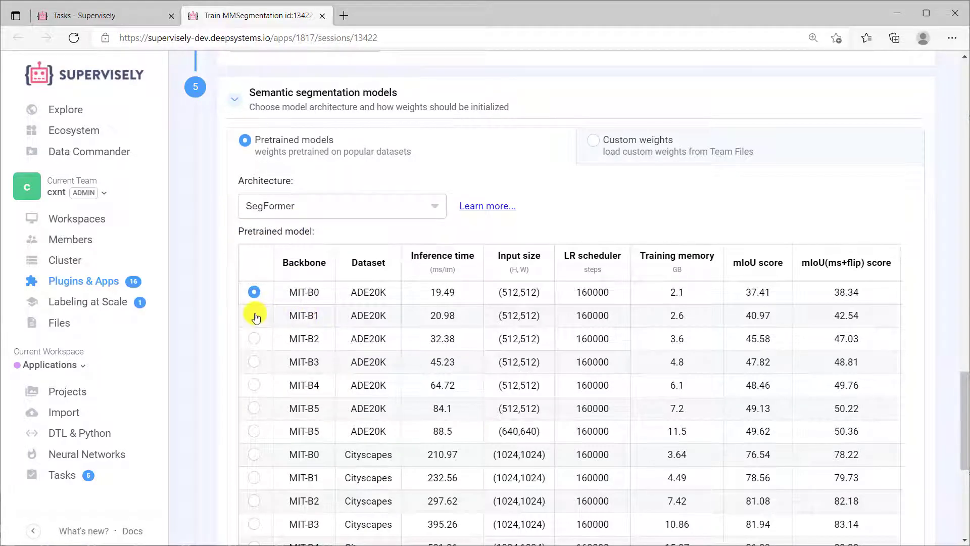
scroll(356, 324, down, 1)
scroll(374, 323, down, 2)
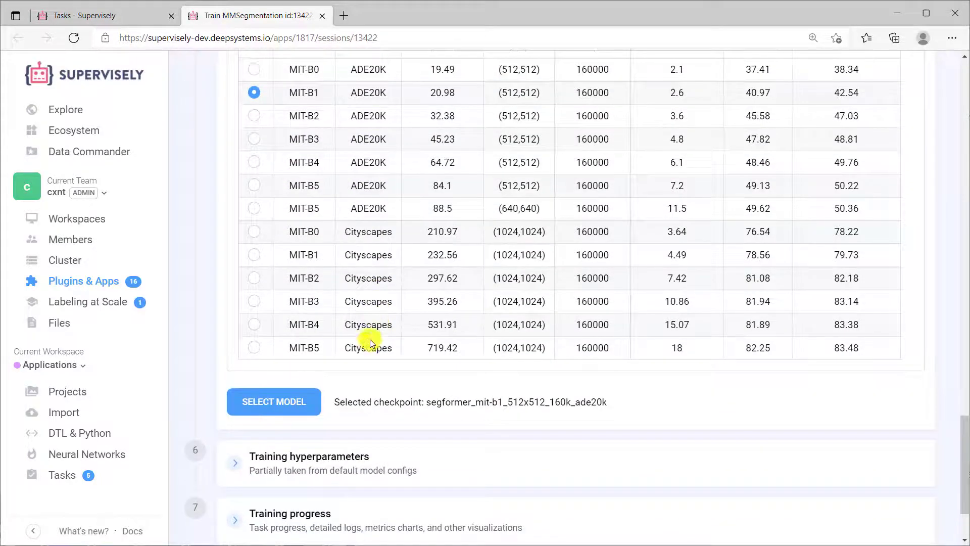
click(307, 401)
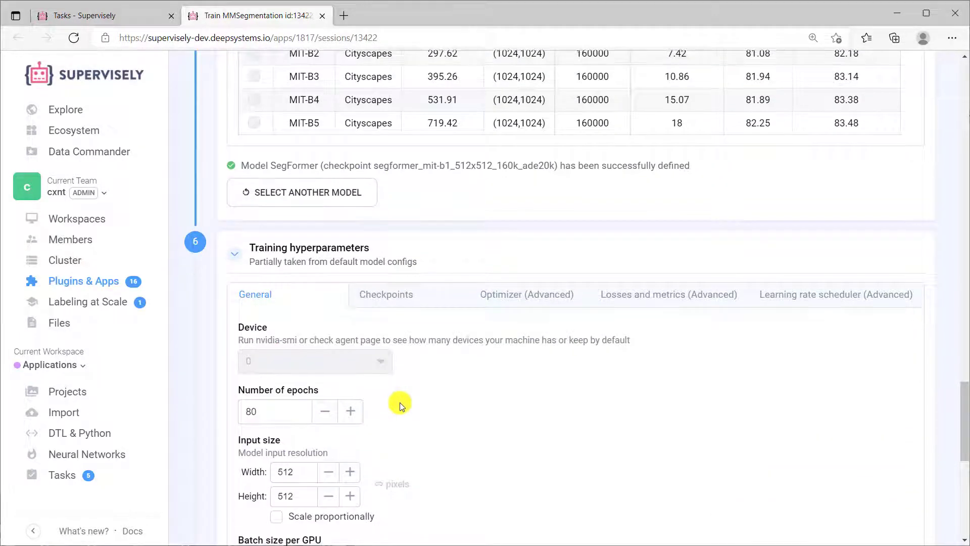
scroll(400, 405, down, 1)
scroll(400, 400, down, 1)
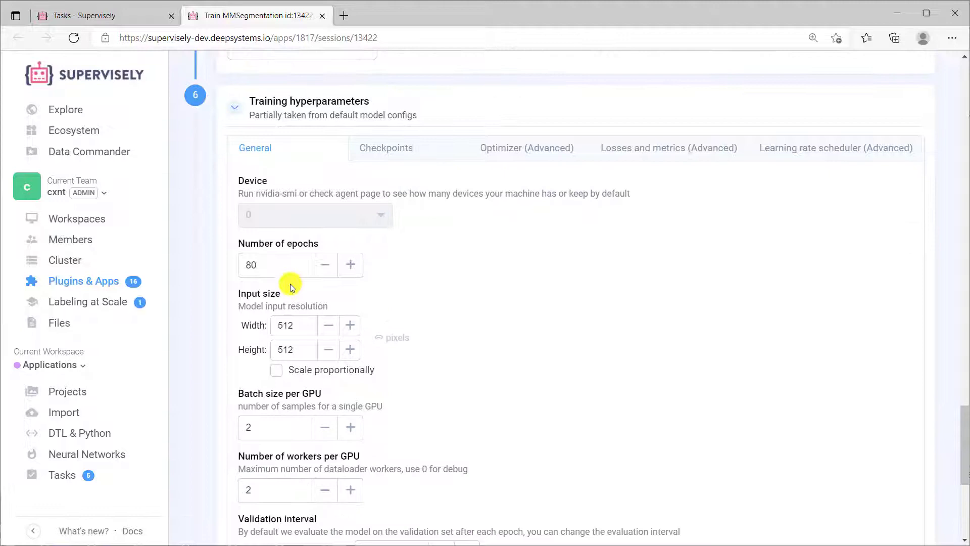
drag(265, 265, 243, 263)
text(40)
scroll(380, 333, down, 2)
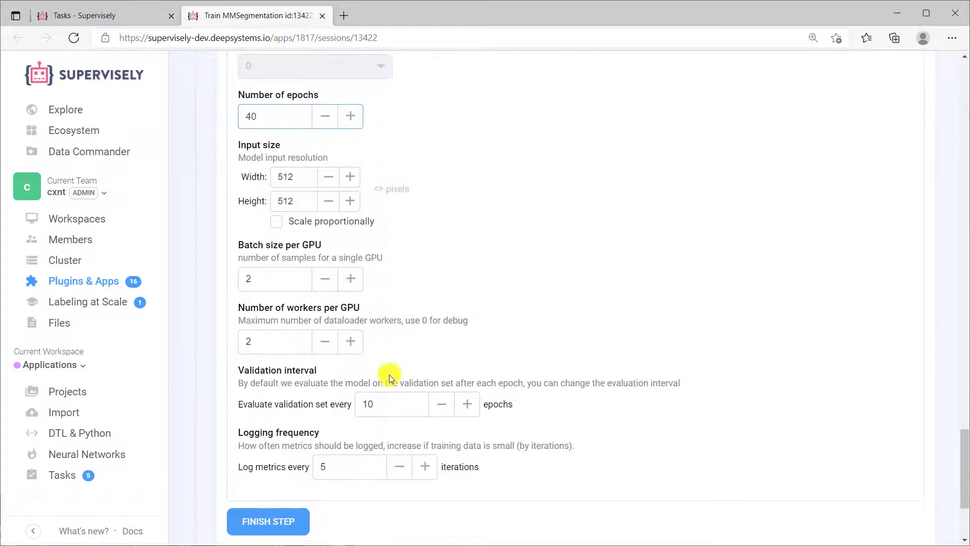
Step: Change the 'Evaluate validation set every' interval from 10 to 5 epochs
double_click(388, 404)
text(5)
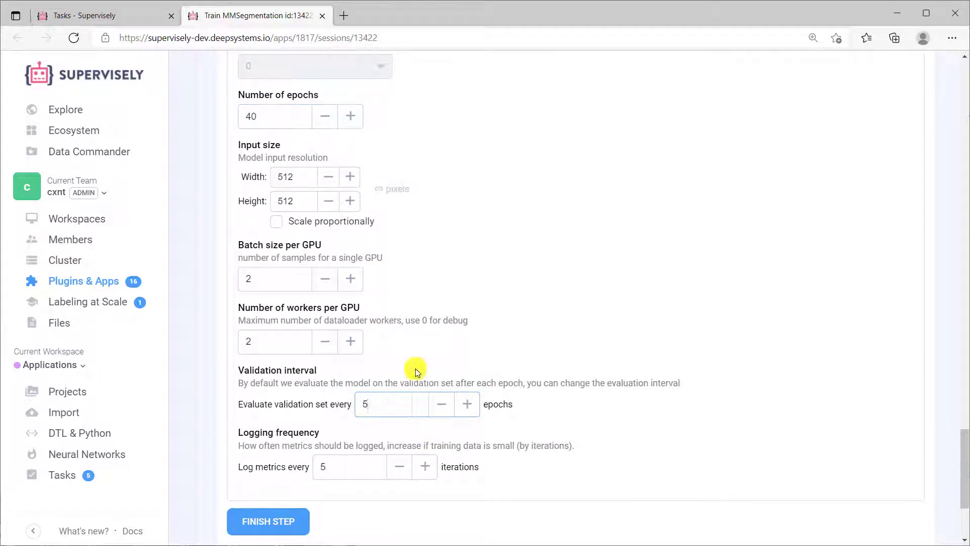
scroll(418, 371, up, 1)
scroll(423, 353, up, 1)
Step: Review the checkpoint, optimizer, loss and LR scheduler hyperparameter tabs
click(389, 155)
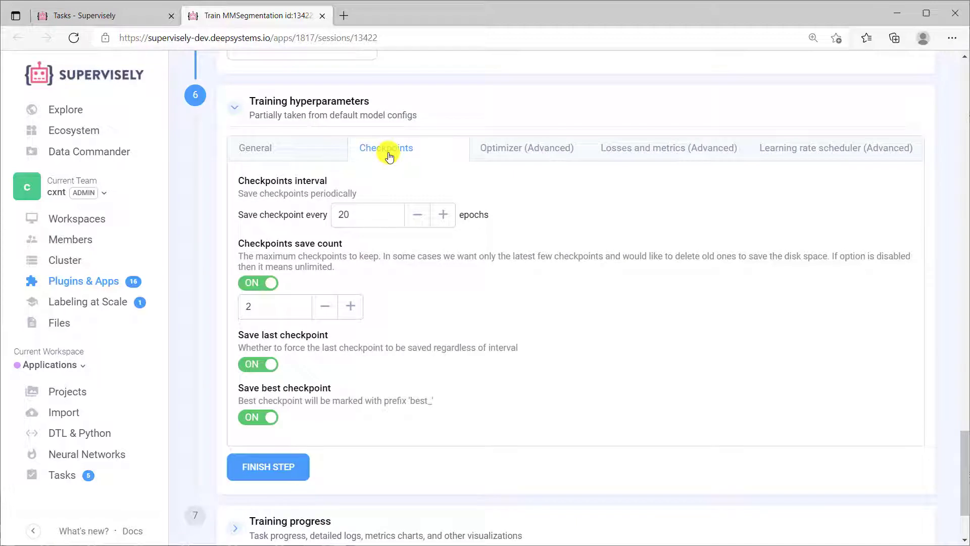
click(467, 152)
click(595, 154)
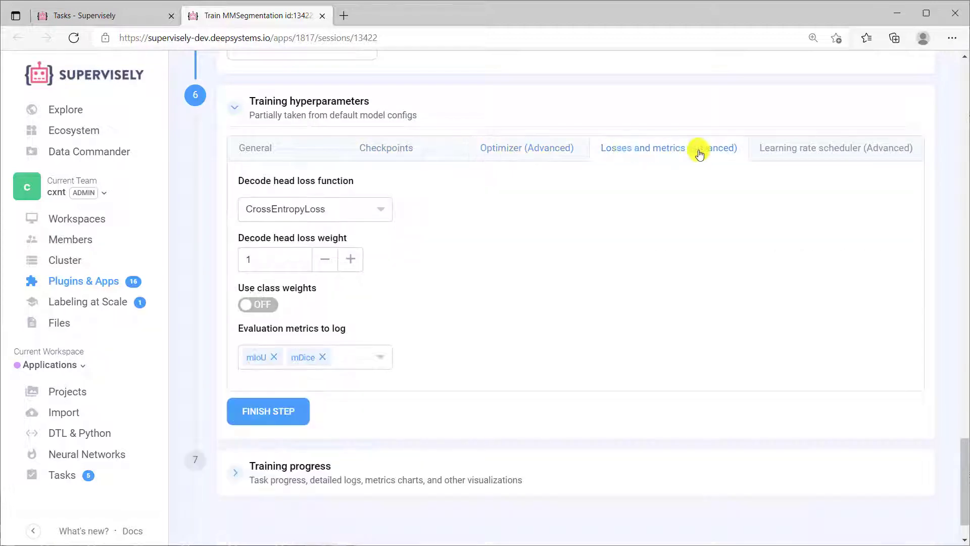
click(769, 152)
Step: Use a Cyclic LR scheduler with highest ratio 100 and lowest 0.01, and confirm the hyperparameters
click(354, 304)
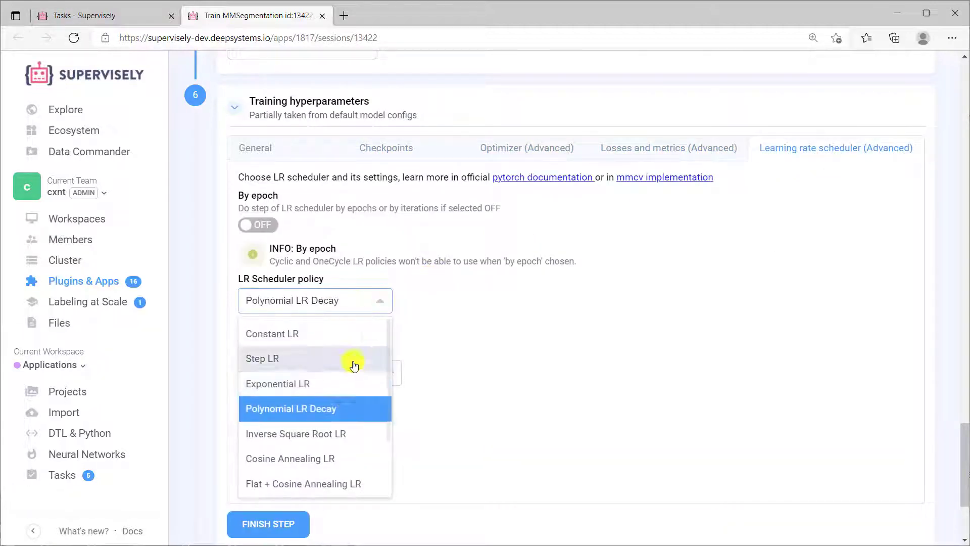
scroll(334, 410, down, 2)
click(310, 455)
click(296, 363)
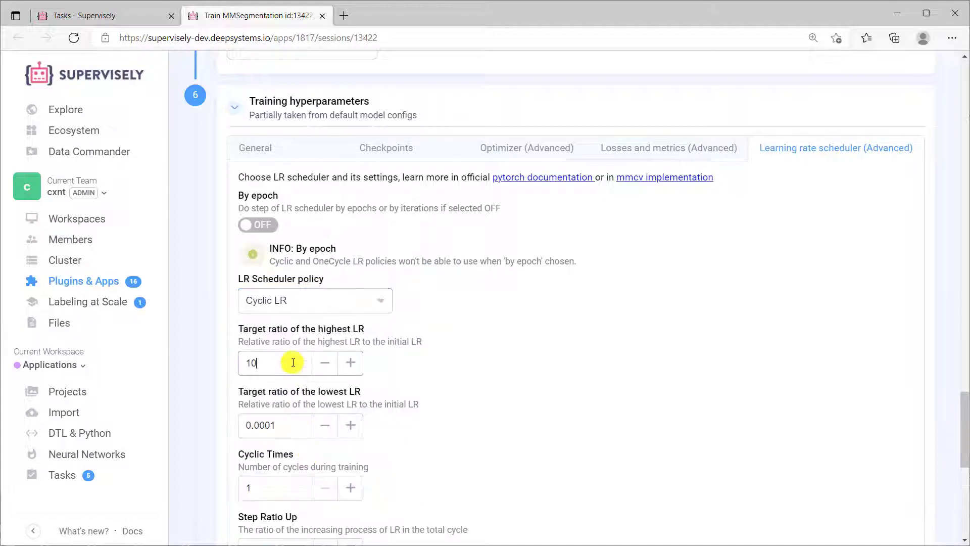
text(0)
click(276, 426)
scroll(279, 427, down, 2)
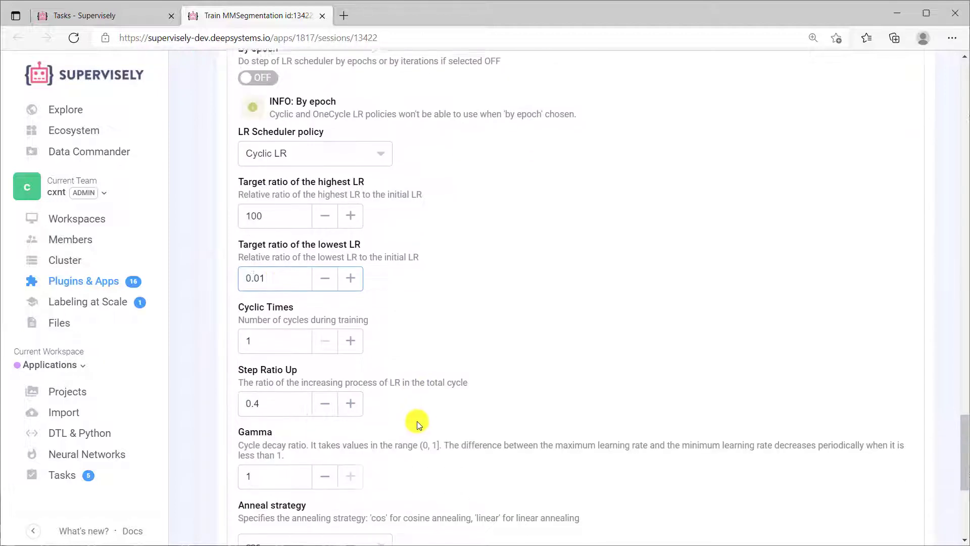
scroll(417, 421, down, 2)
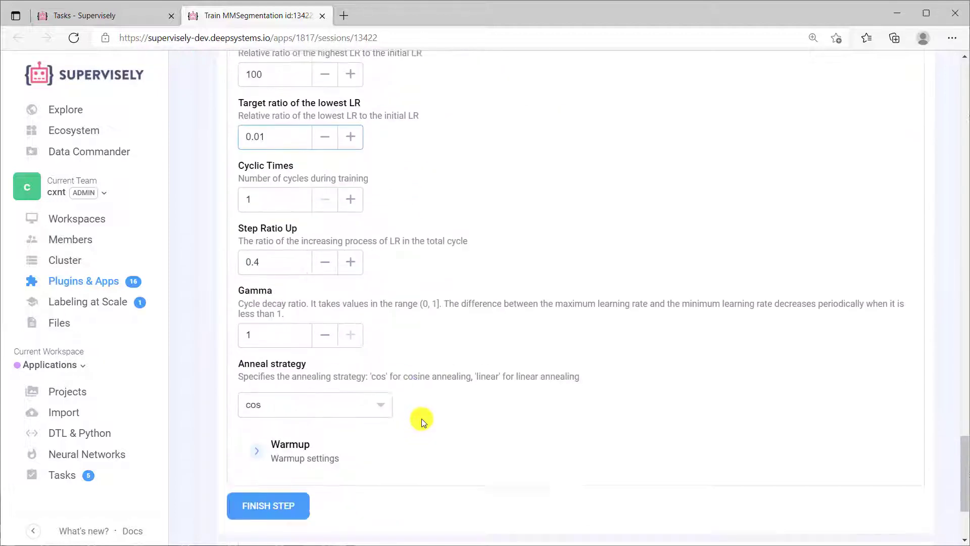
click(293, 499)
scroll(472, 463, down, 1)
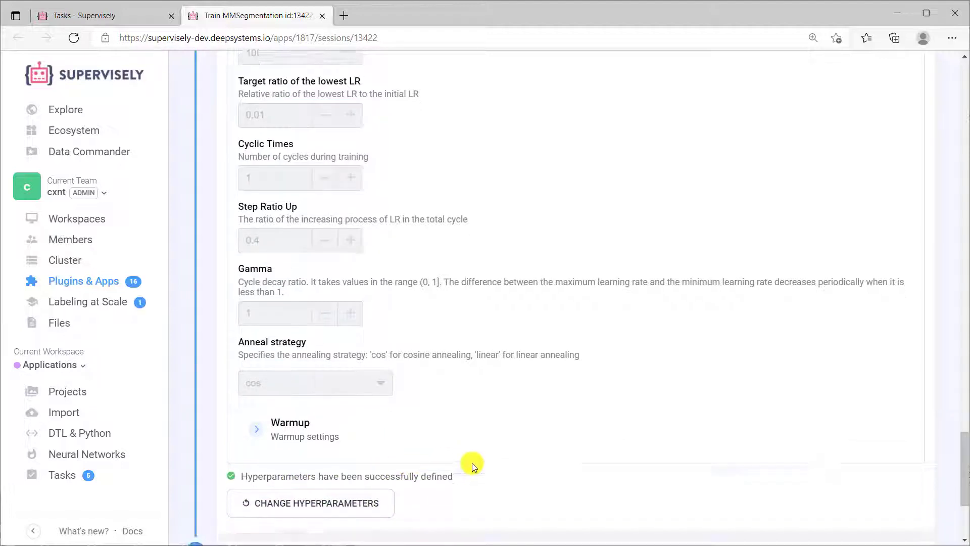
scroll(473, 464, down, 2)
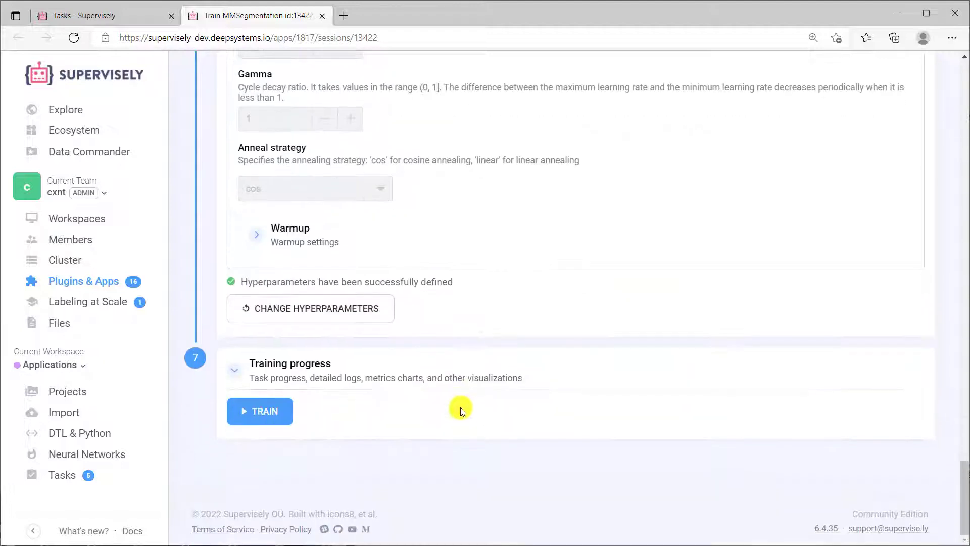
Step: Start training and follow the loss, IoU and Dice charts until the session finishes
click(263, 418)
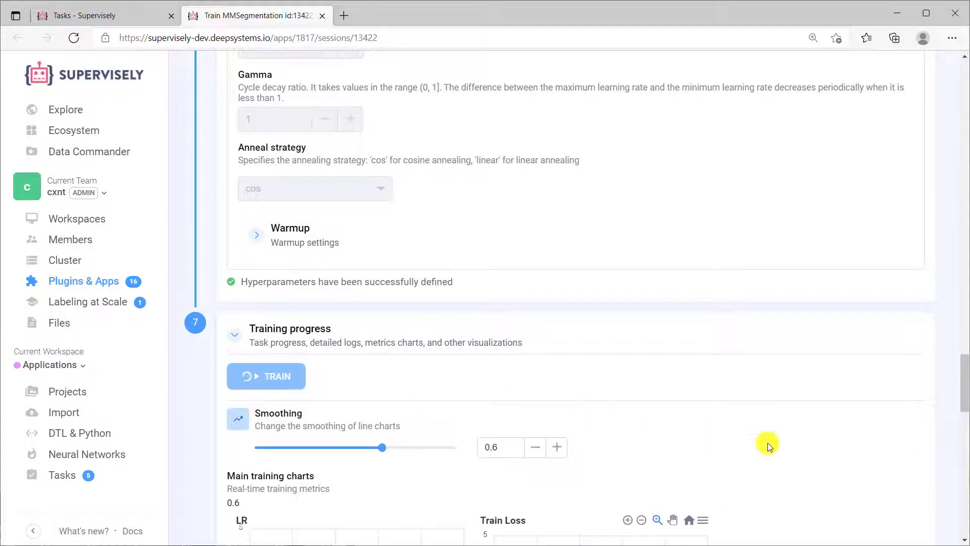
scroll(768, 443, down, 3)
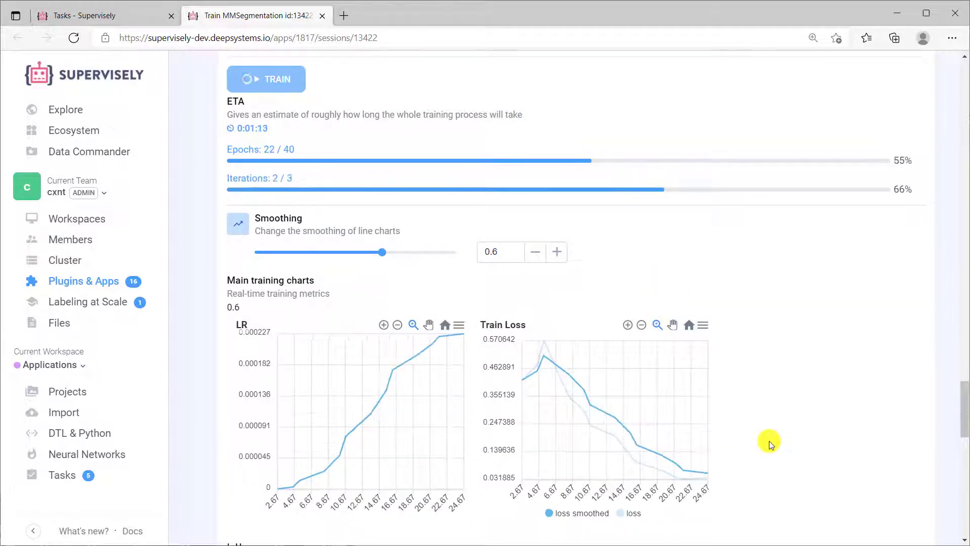
drag(963, 411, 950, 444)
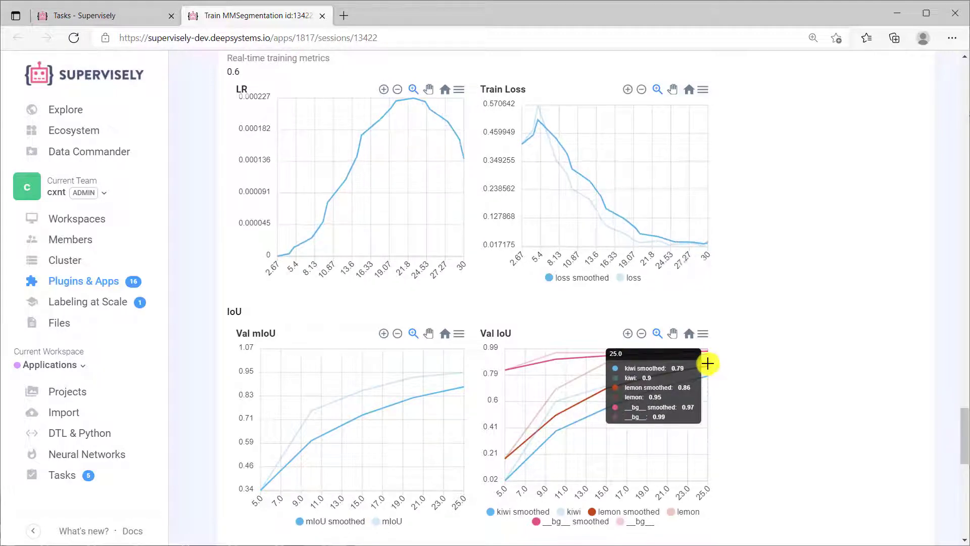
drag(963, 423, 964, 454)
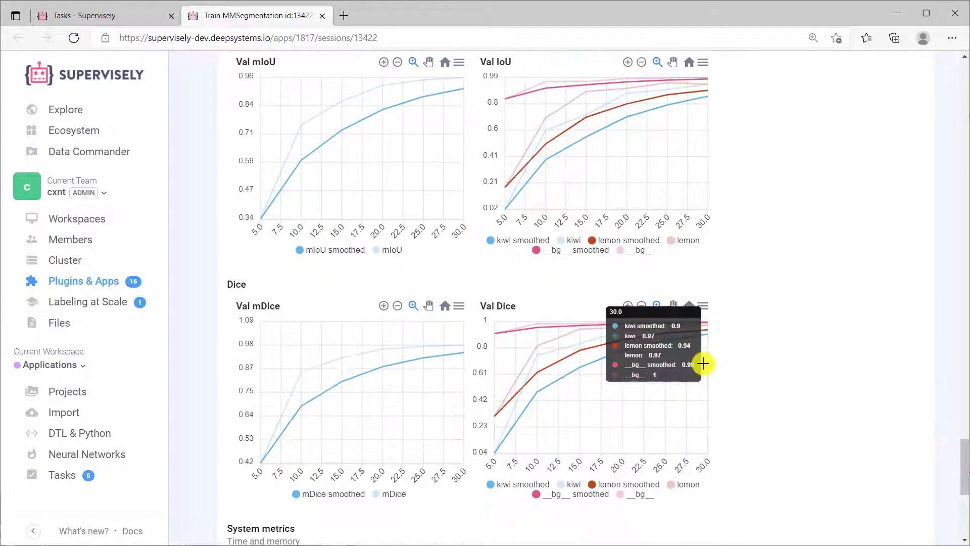
drag(965, 450, 963, 398)
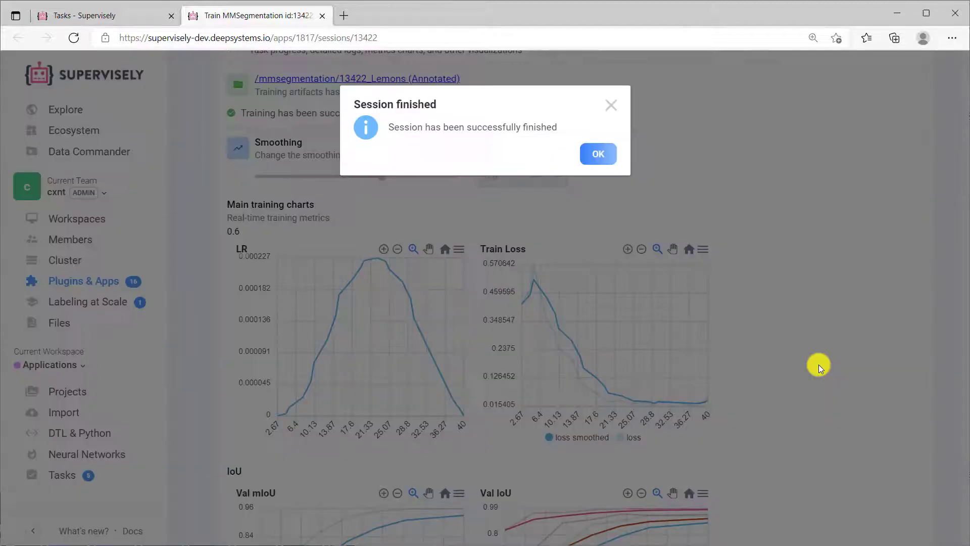
Step: Dismiss the session-finished notice and open the 13422_Lemons (Annotated) artifacts folder in Team Files
click(597, 155)
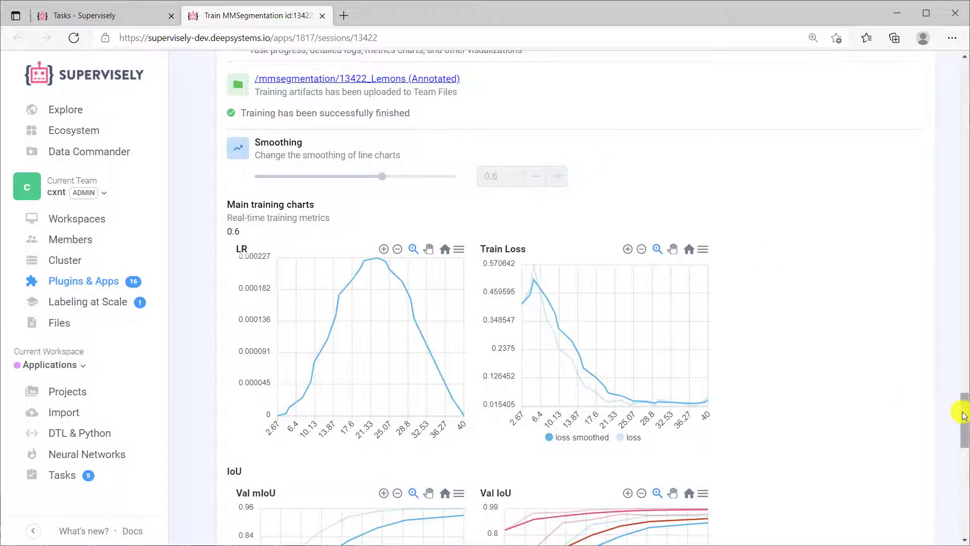
scroll(963, 415, down, 2)
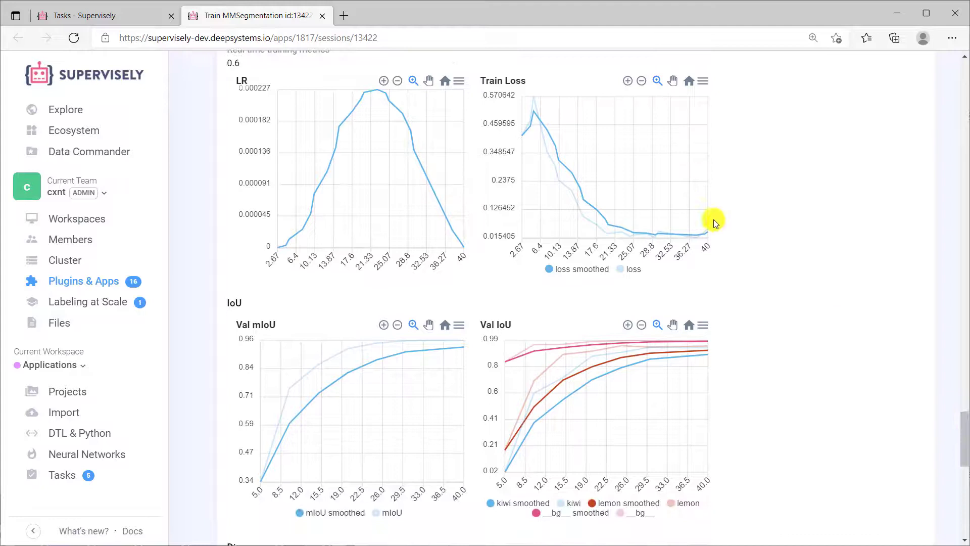
mouse_move(706, 519)
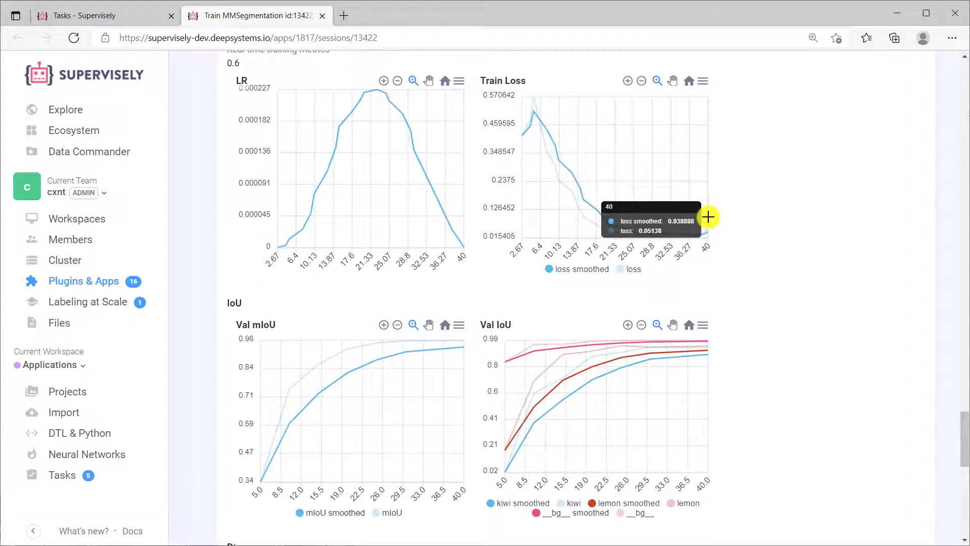
mouse_move(707, 352)
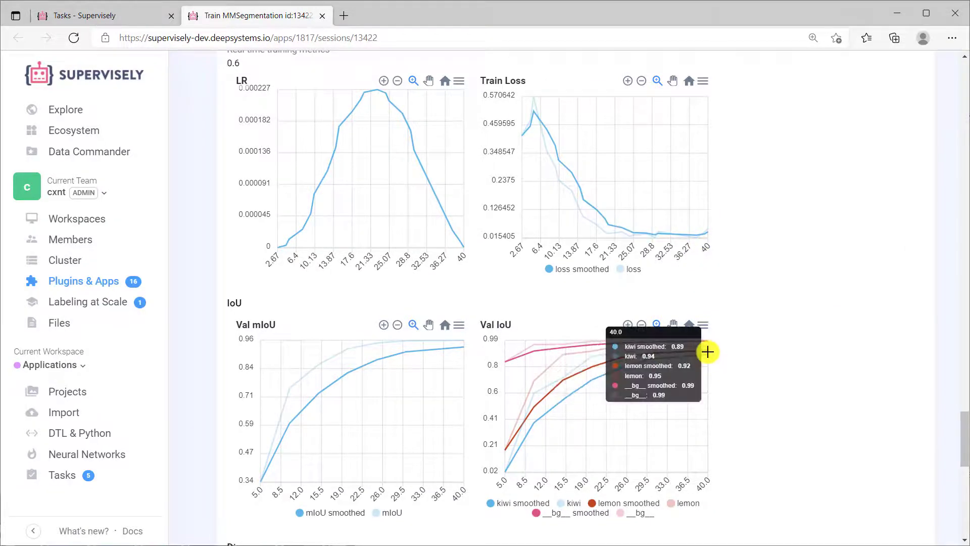
scroll(963, 443, down, 4)
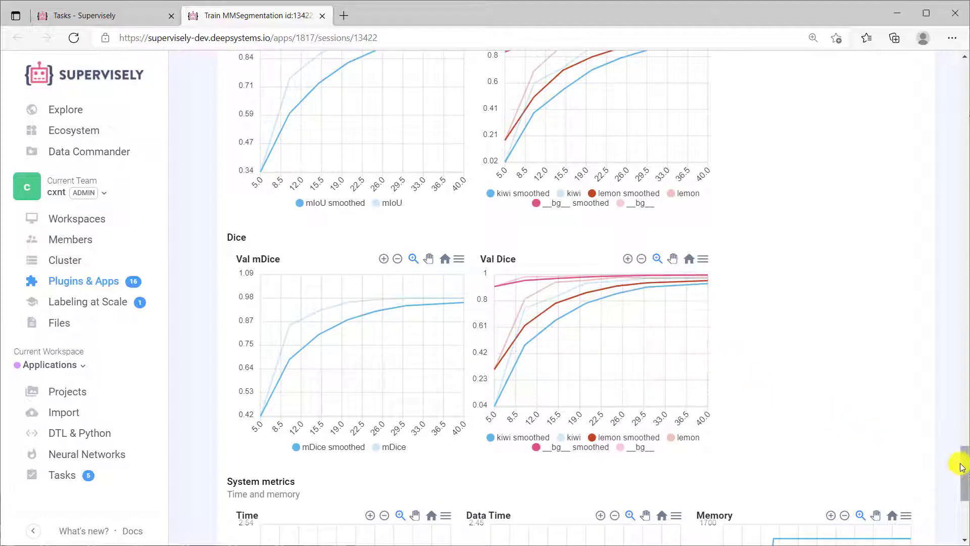
drag(963, 462, 965, 388)
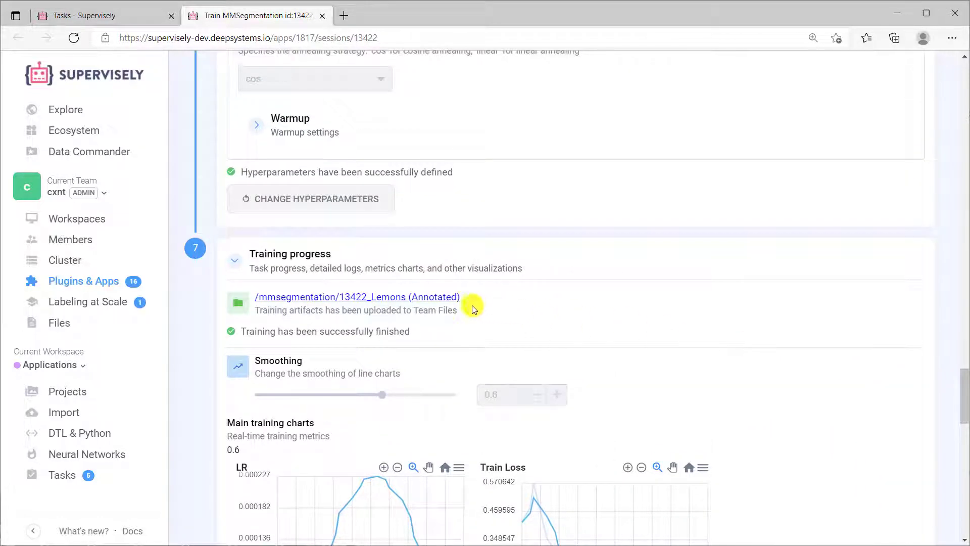
click(442, 301)
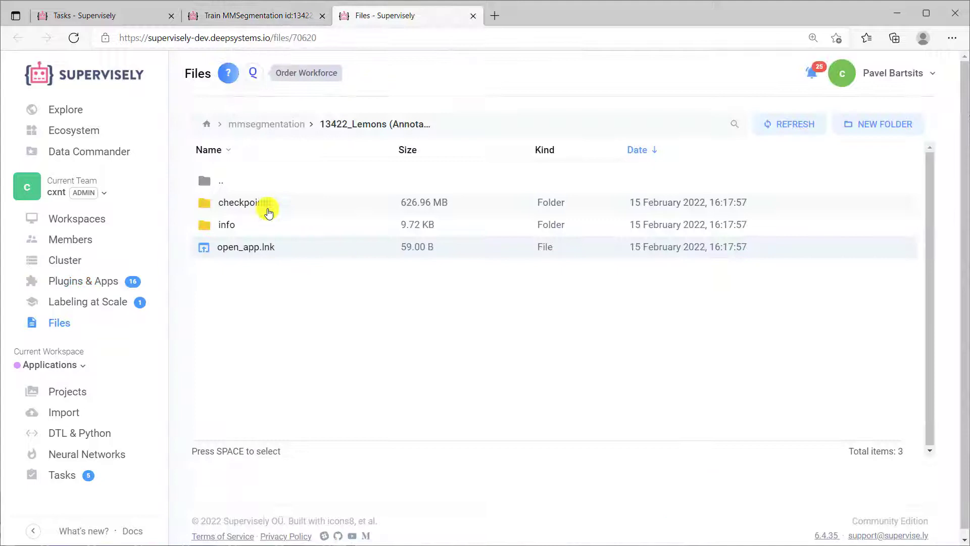
Step: Browse checkpoints/data for latest.pth, epoch_20.pth, epoch_40.pth and config.py, then open info
click(260, 205)
click(245, 203)
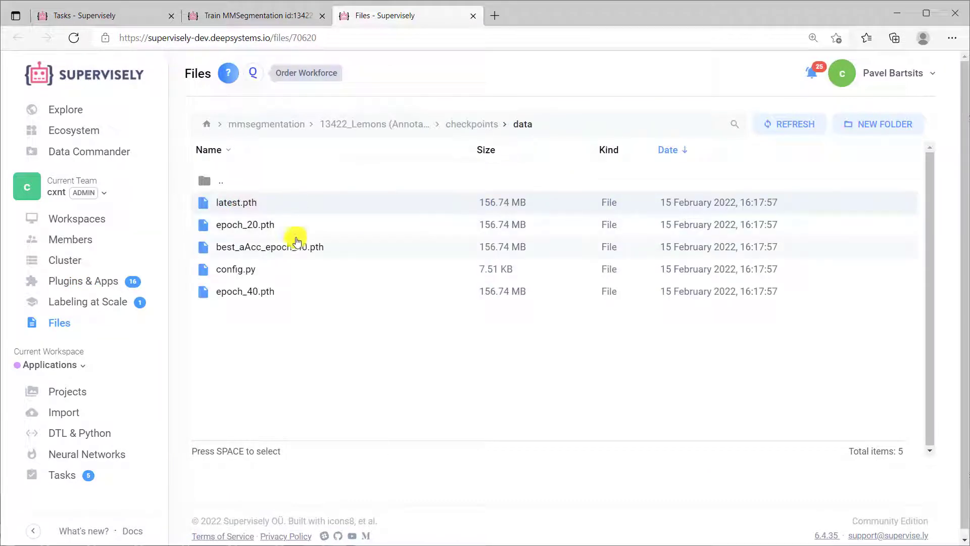
click(353, 129)
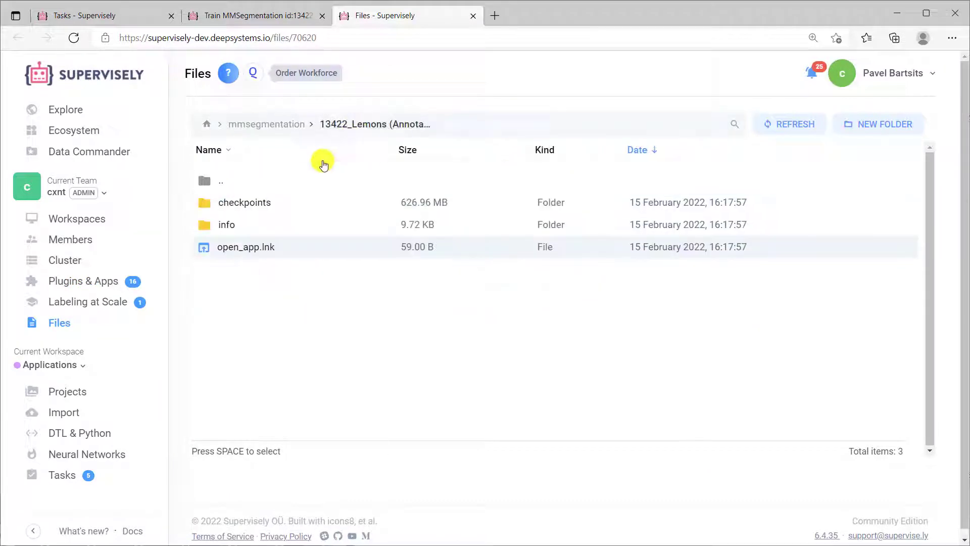
double_click(288, 223)
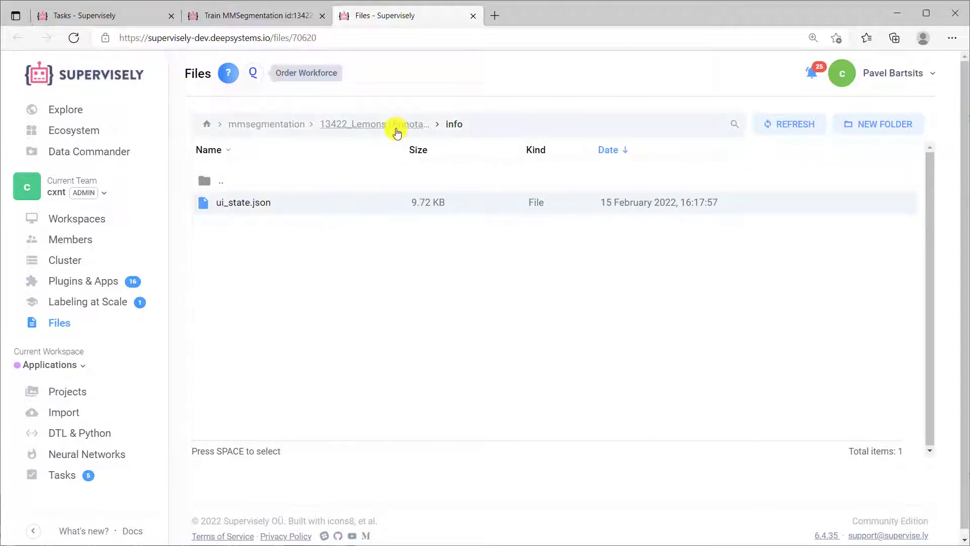